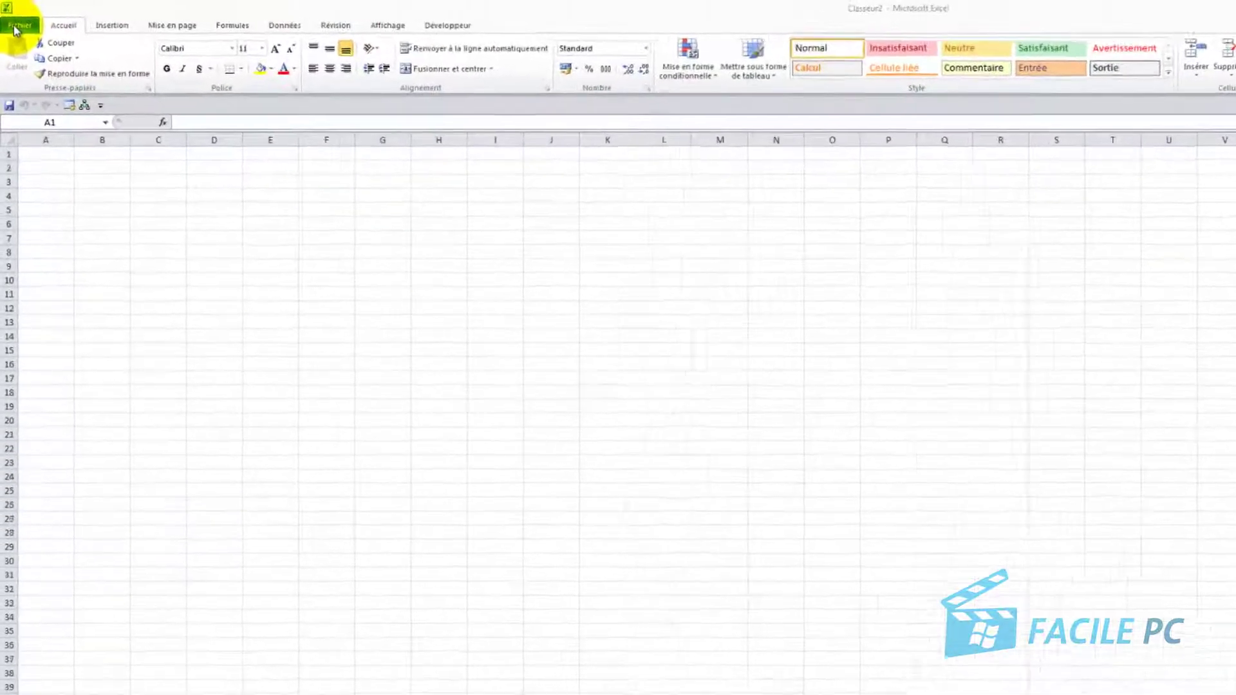
Step: Create a workbook from the Office.com expense template "Rapport des frais de voyage"
left_click(16, 27)
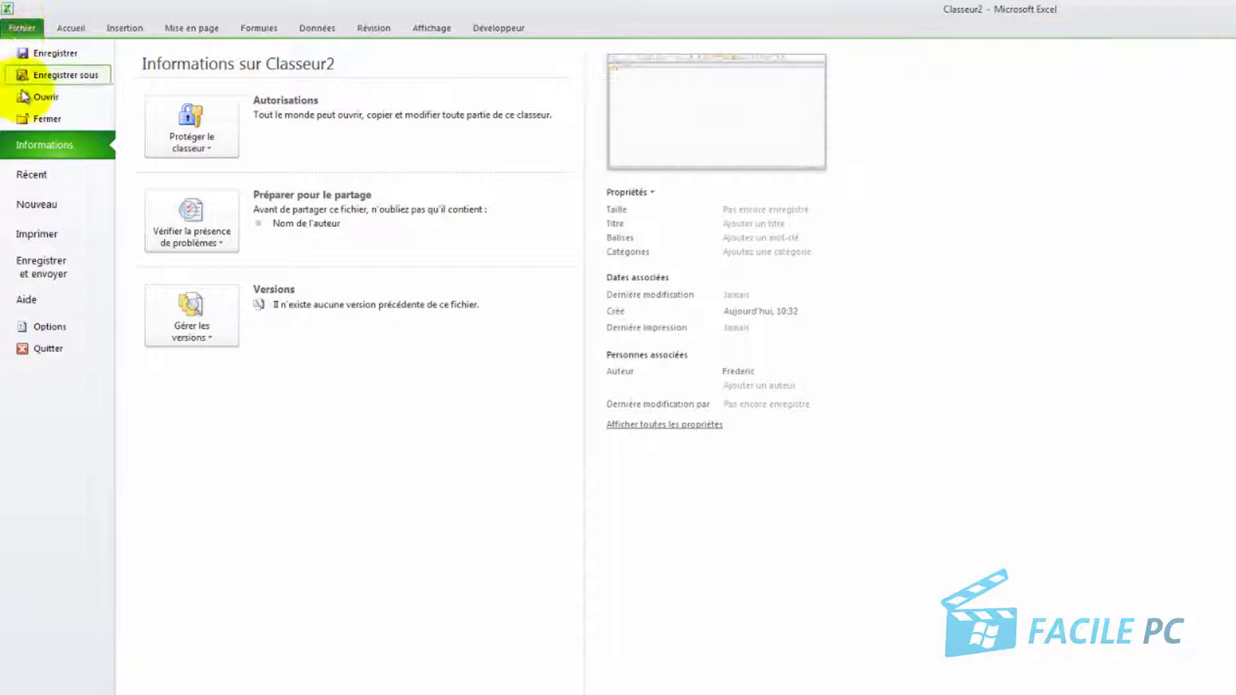
left_click(36, 206)
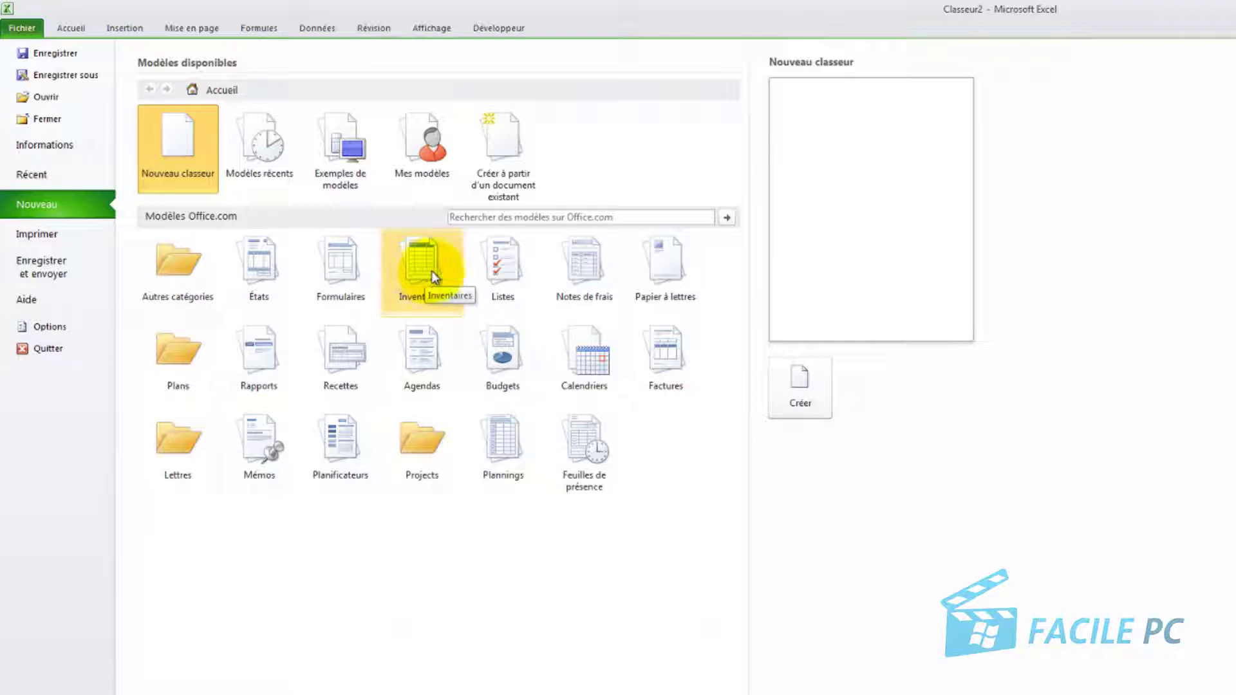
left_click(586, 267)
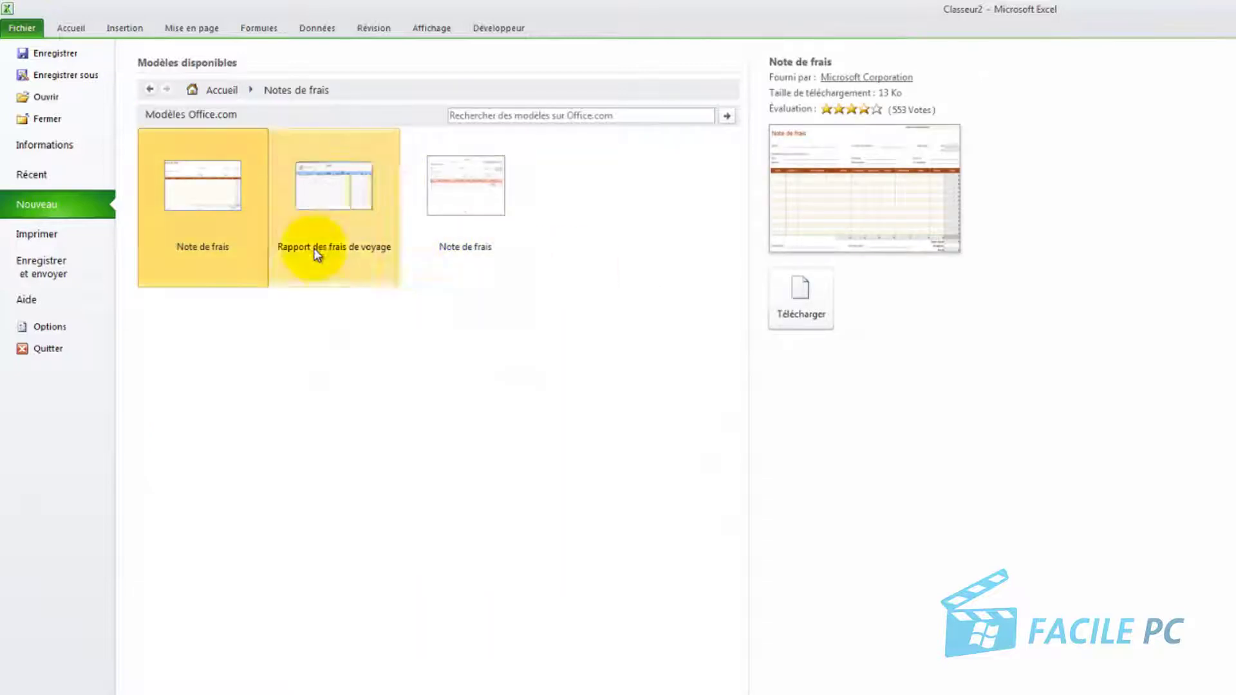
left_click(343, 201)
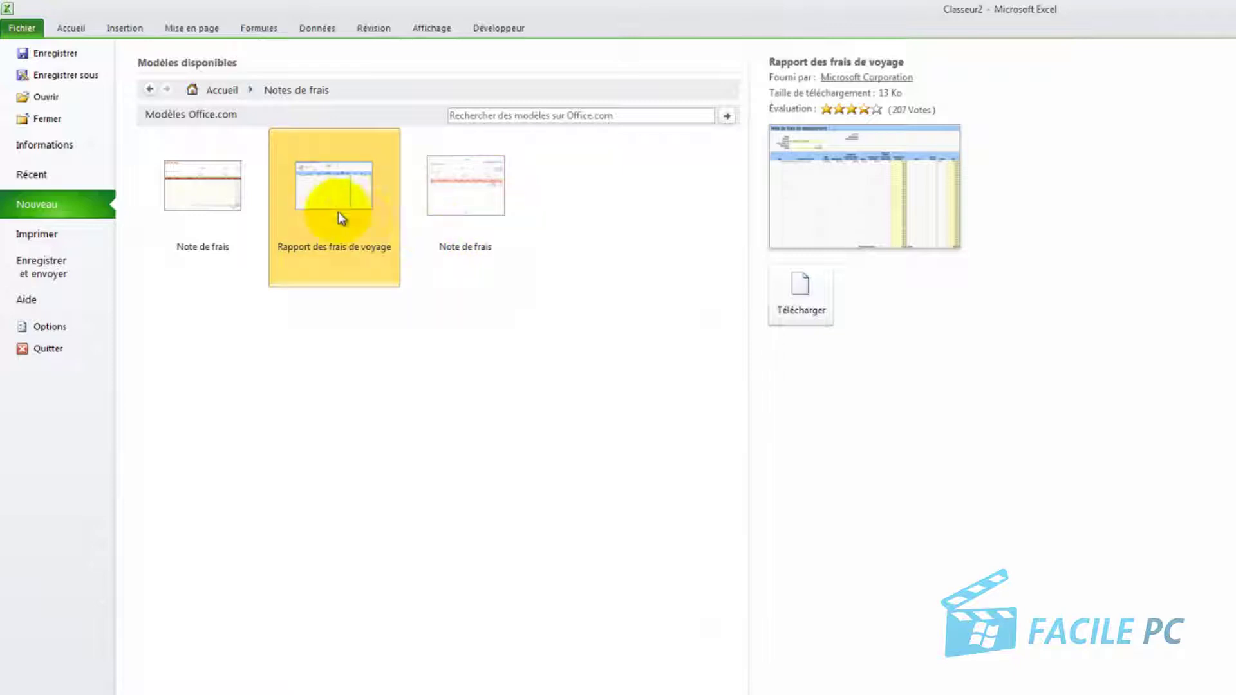
left_click(813, 295)
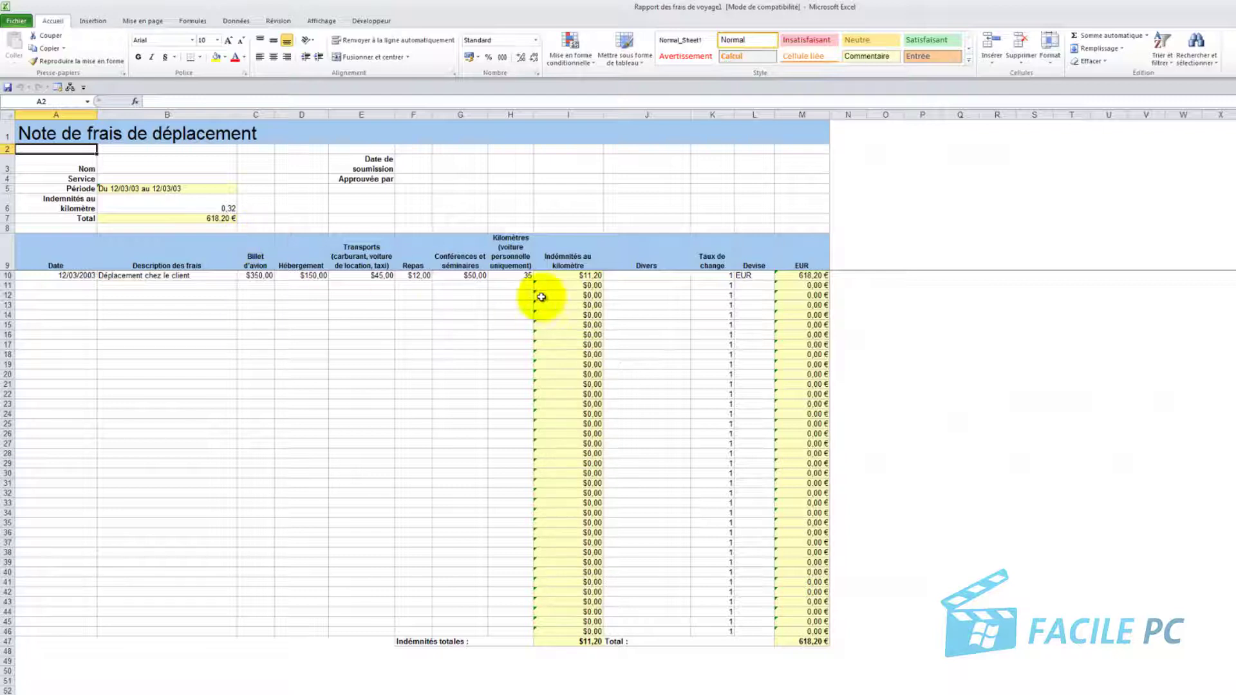
Step: Fill the mileage allowance cells I10:I47 of the expense report with a blue theme colour
left_click(565, 277)
left_click_drag(565, 277, 588, 640)
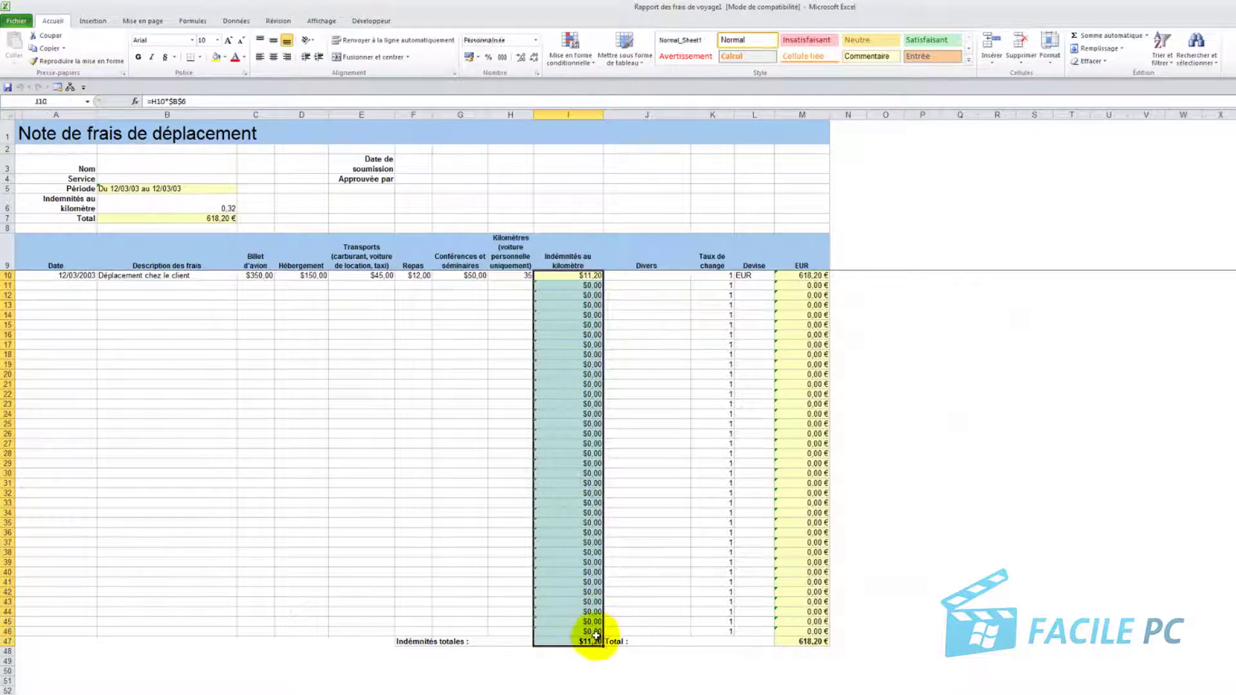
left_click(224, 57)
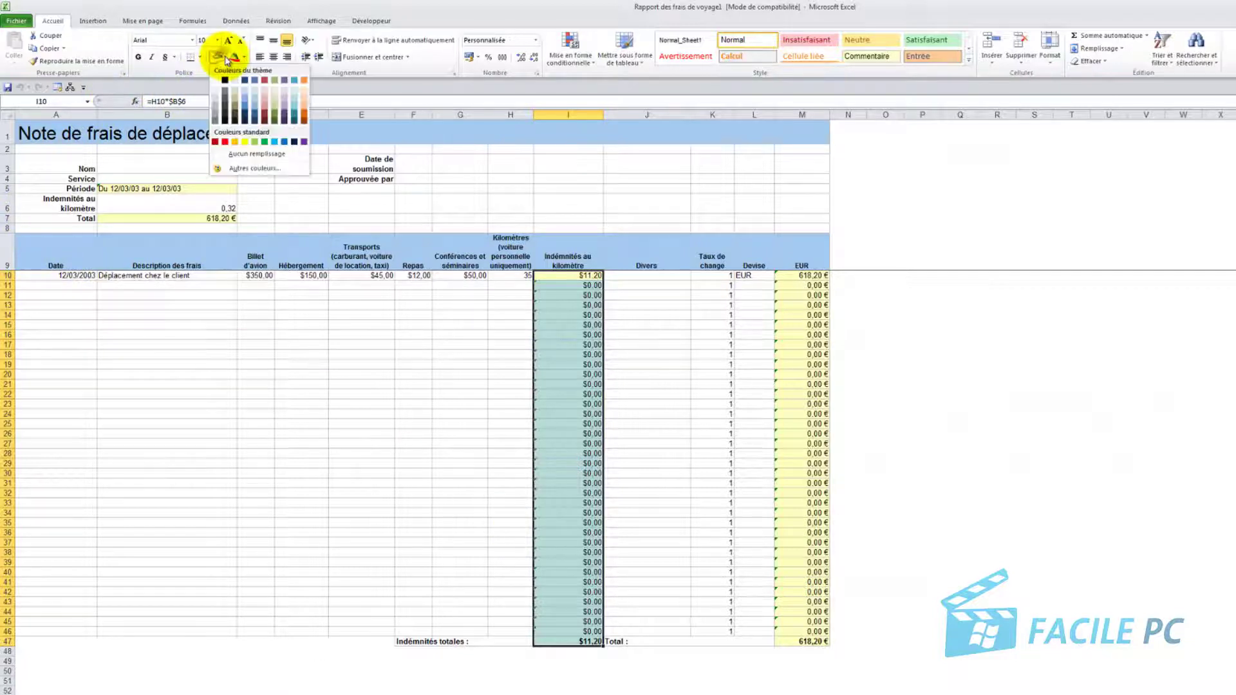
left_click(245, 100)
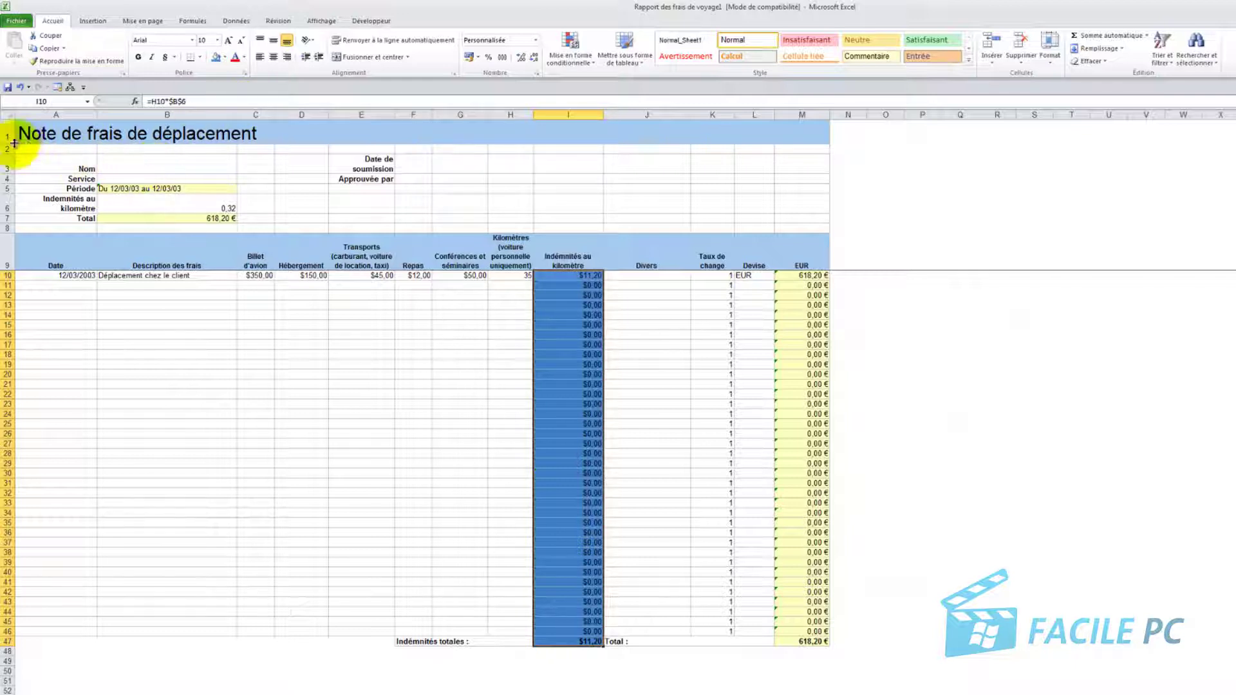
Step: Change the font of the title "Note de frais de déplacement" to Aharoni
left_click_drag(22, 132, 261, 134)
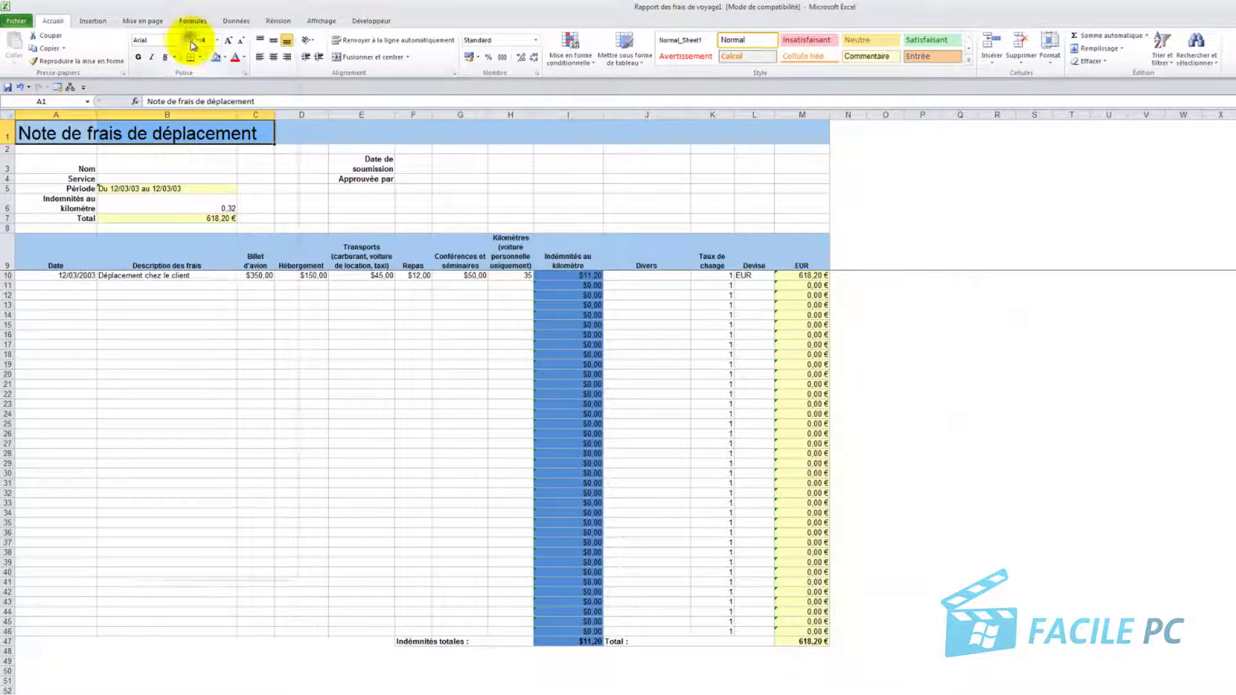
left_click(192, 40)
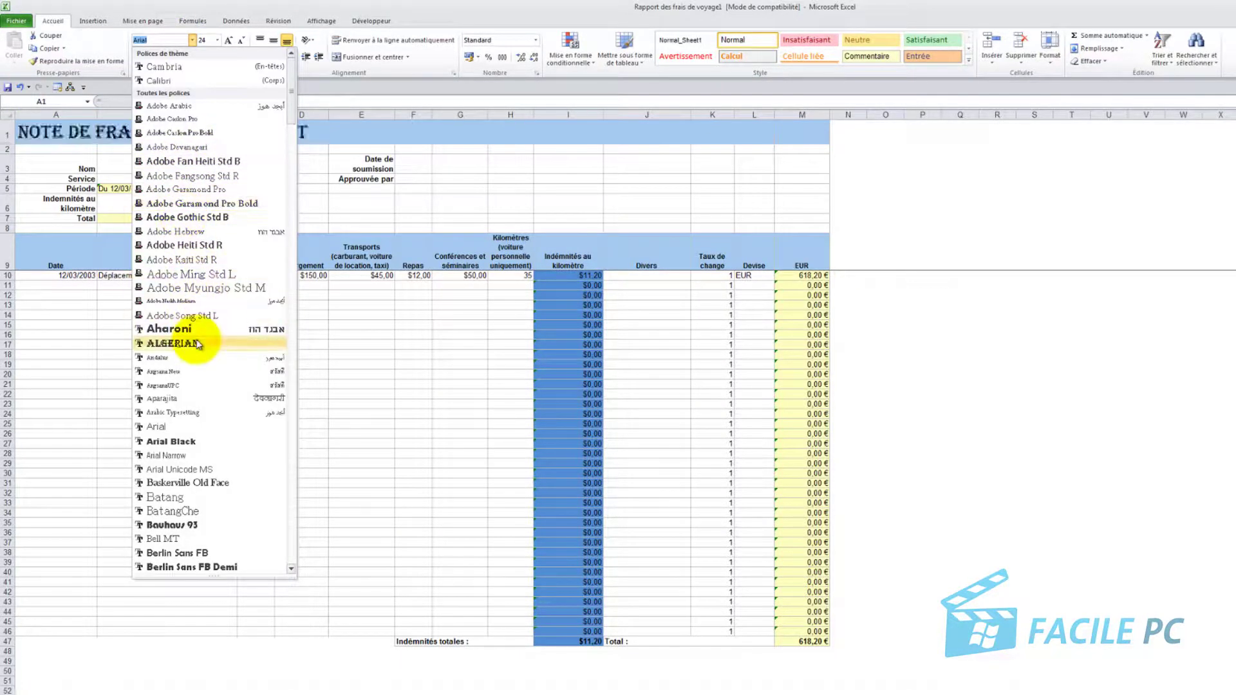
left_click(199, 333)
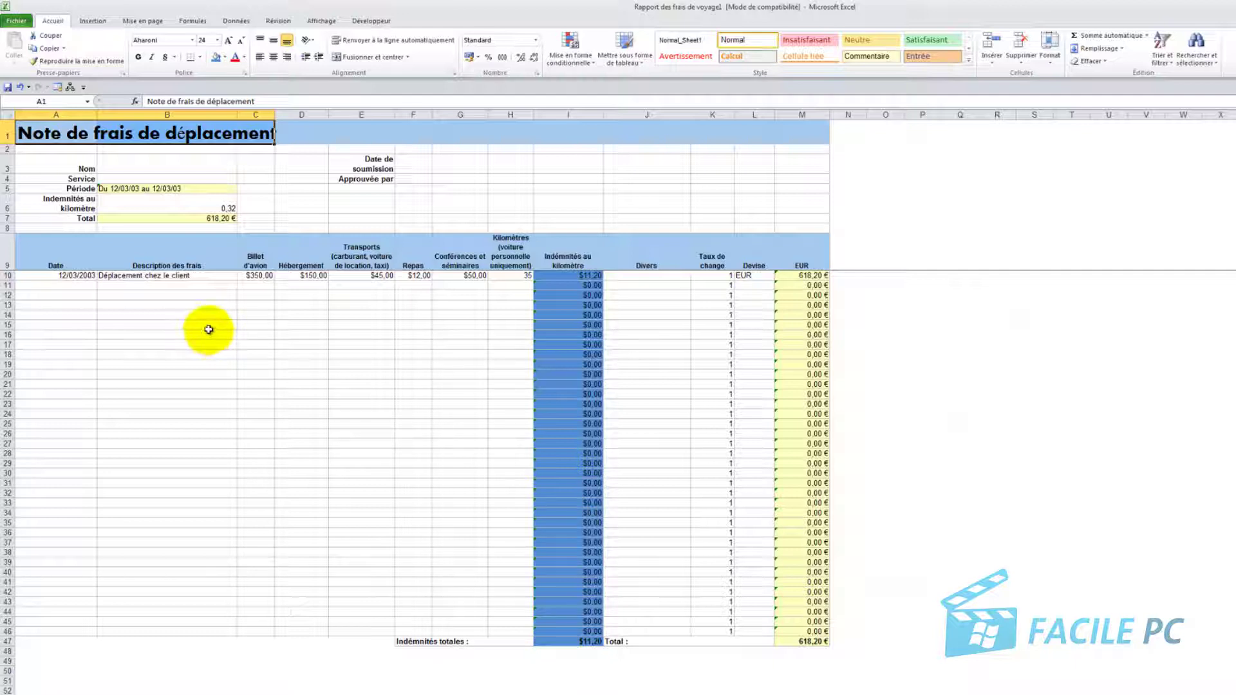
Step: Create another workbook from the installed sample template "Feuille de présence"
left_click(16, 22)
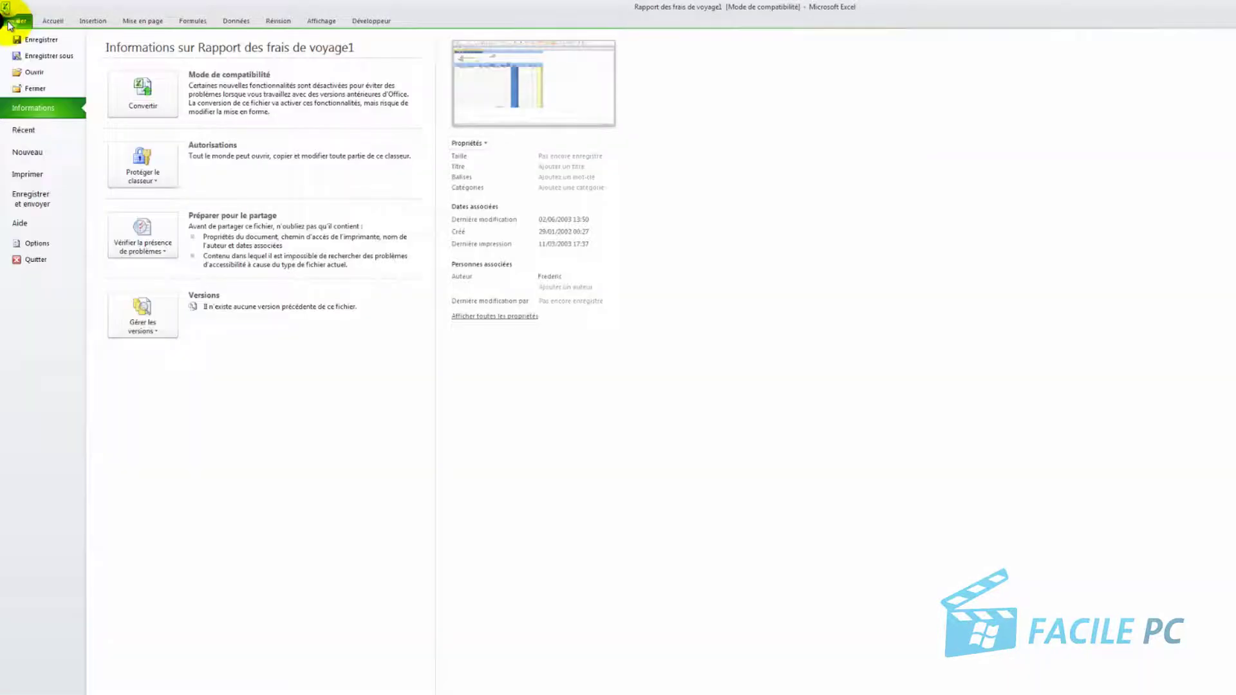
left_click(26, 153)
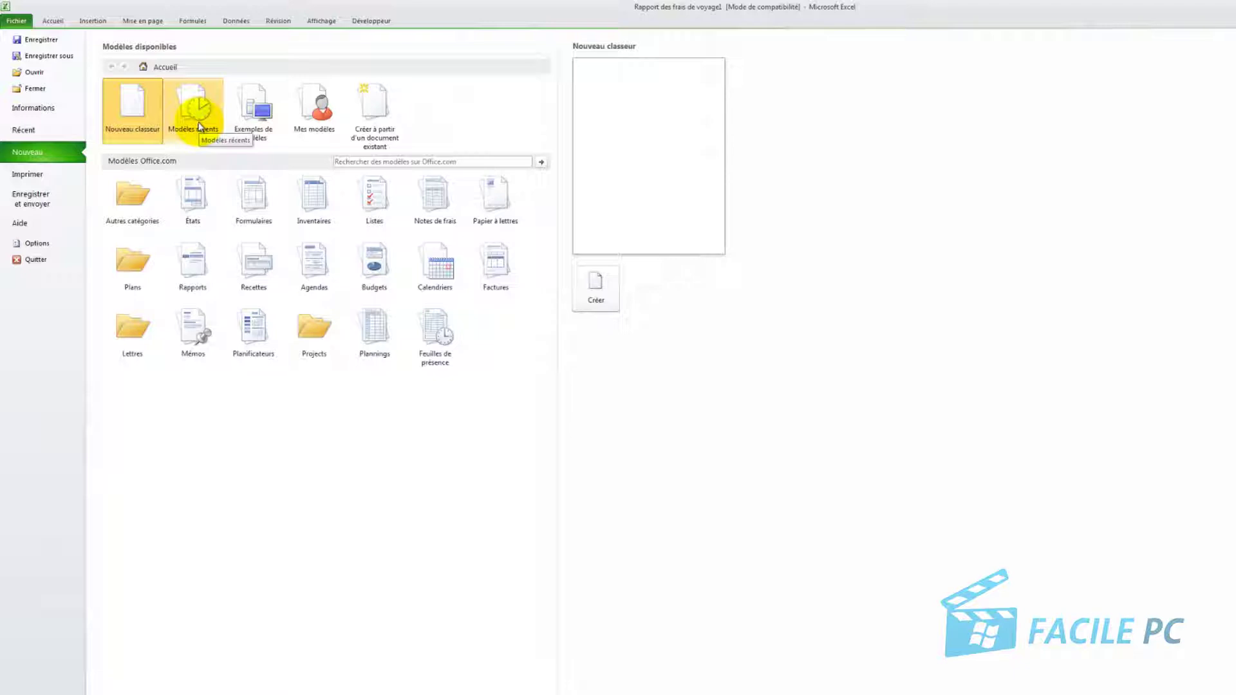
left_click(250, 112)
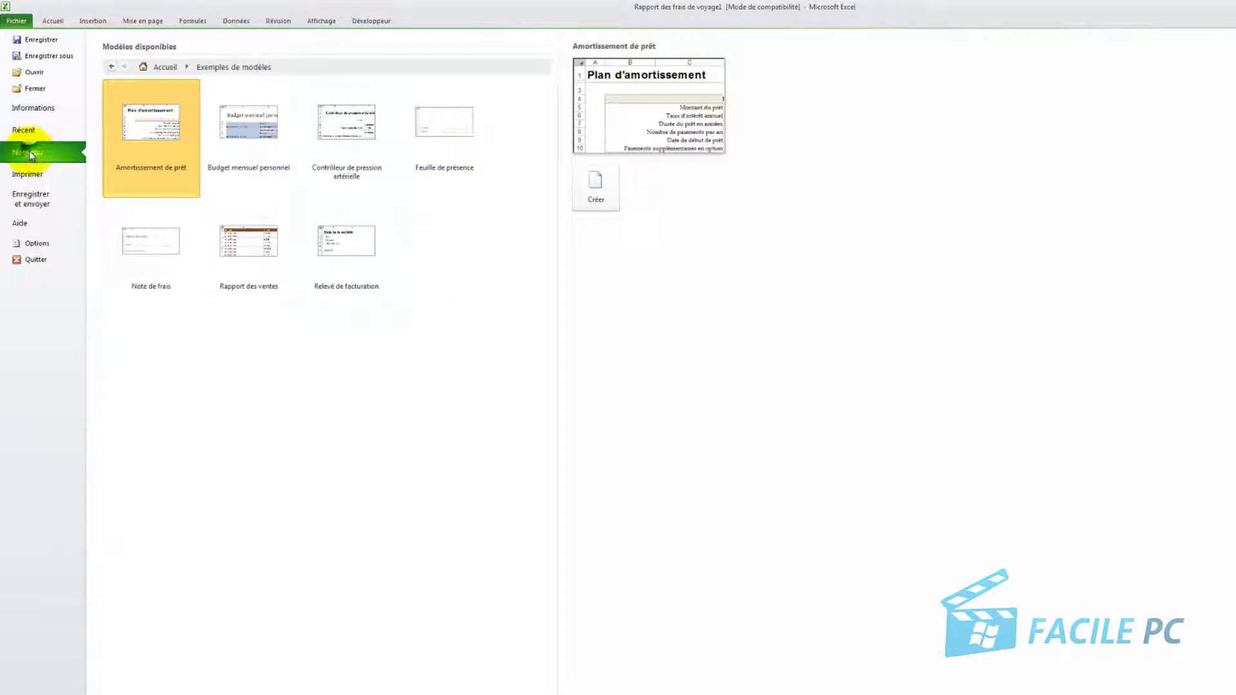
left_click(111, 67)
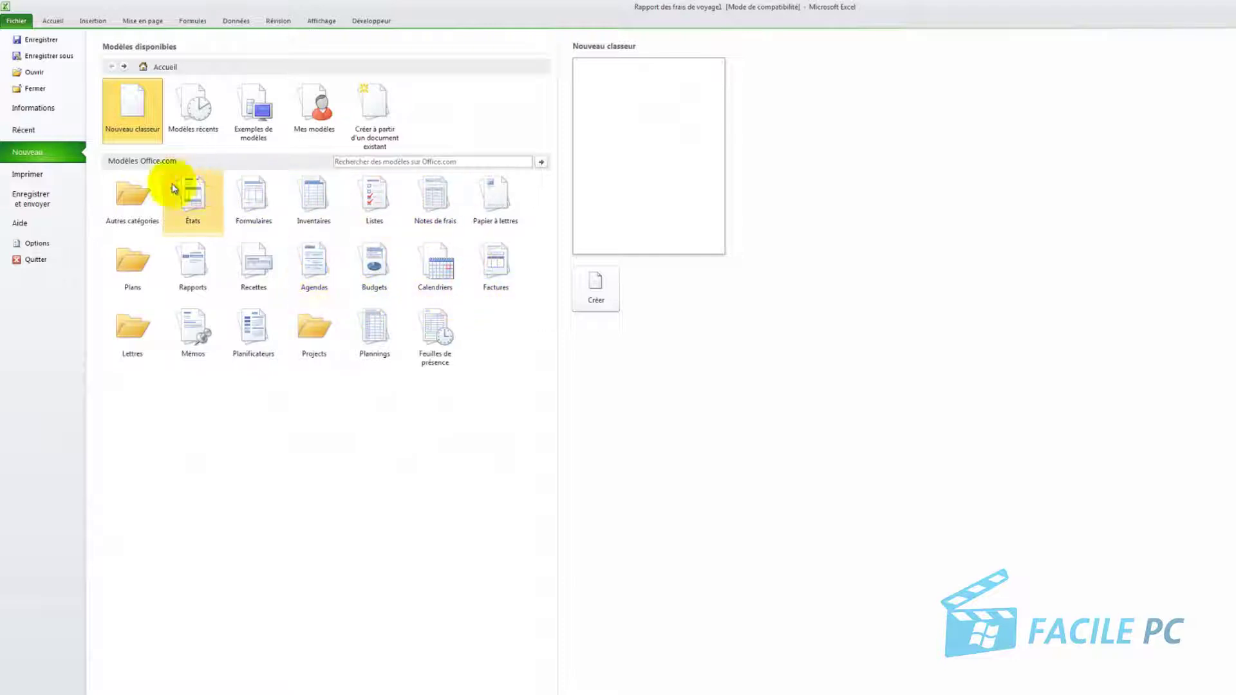
left_click(259, 112)
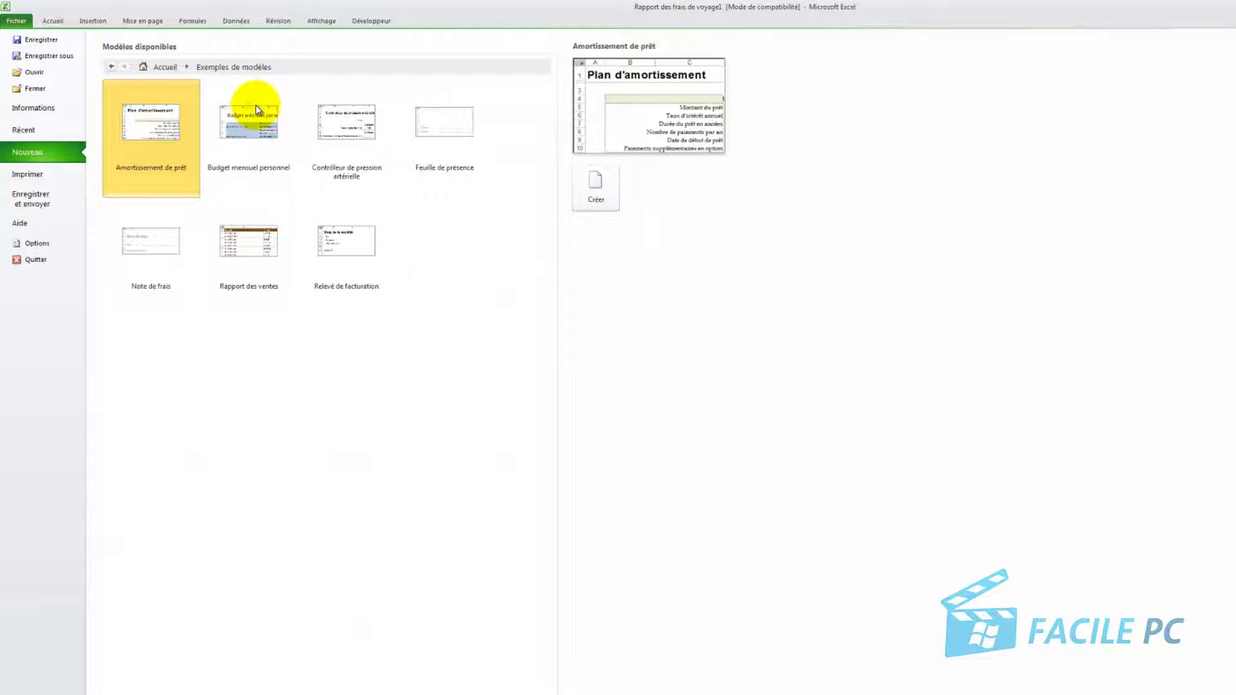
left_click(423, 111)
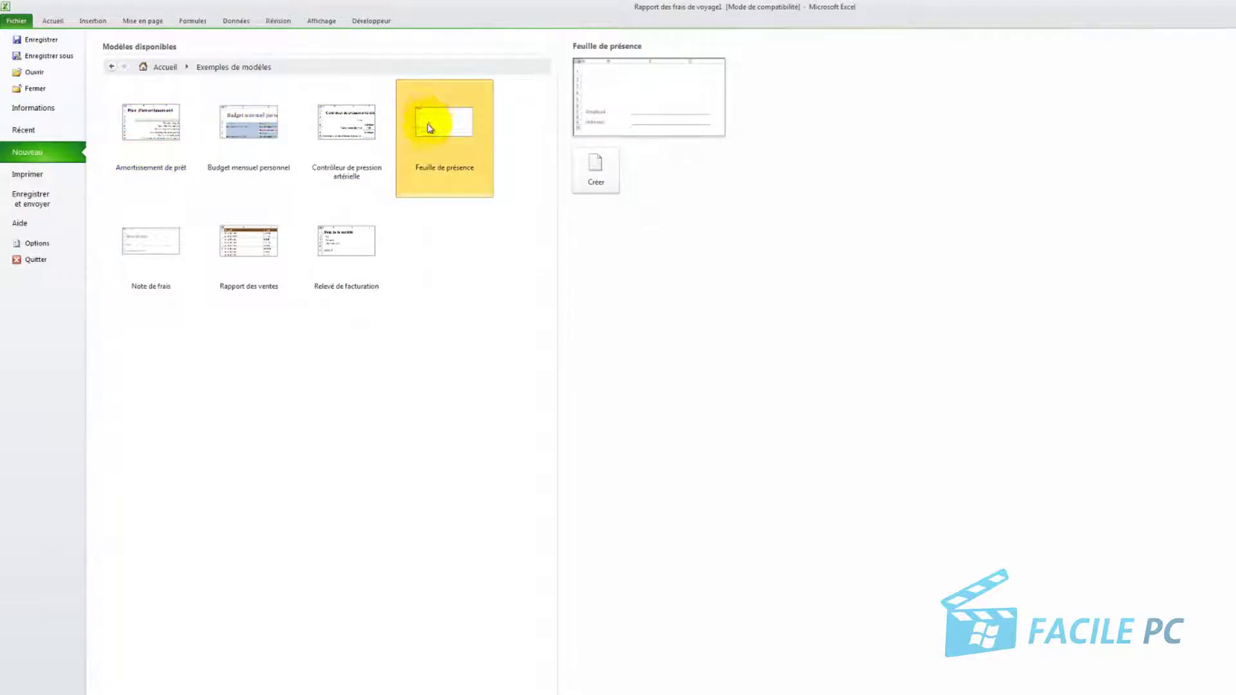
double_click(430, 128)
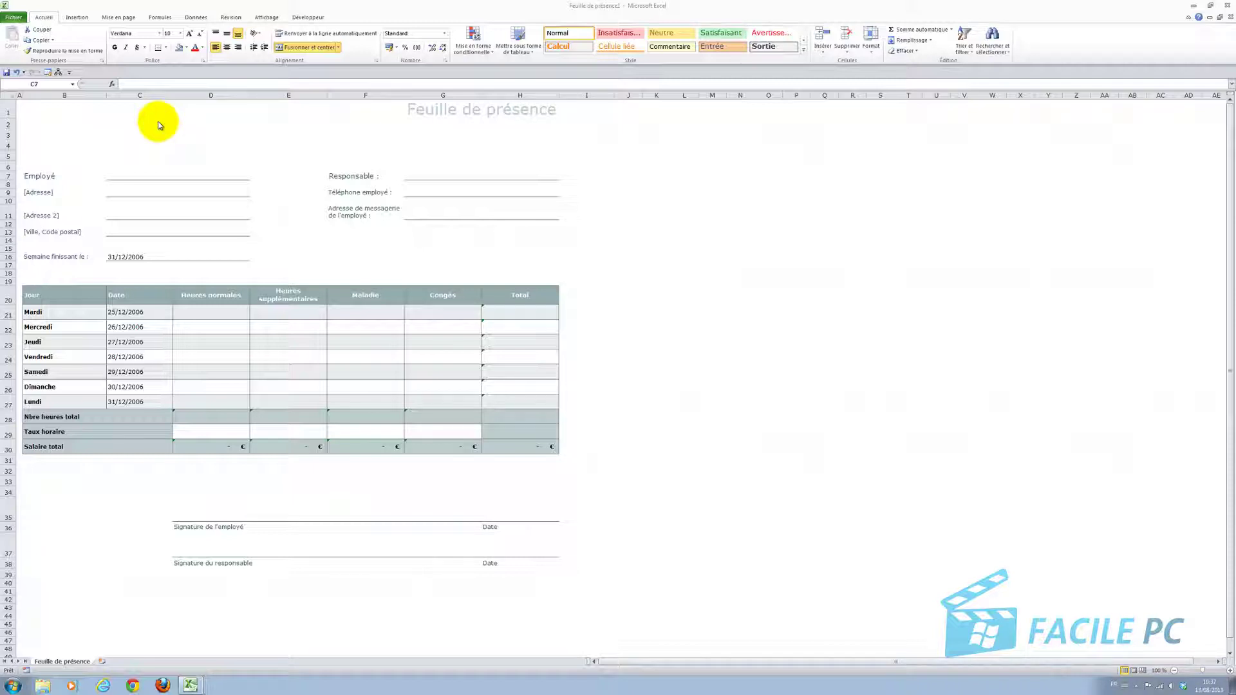
Step: Try to make the "Feuille de présence" title in G1:H1 bold
left_click(416, 111)
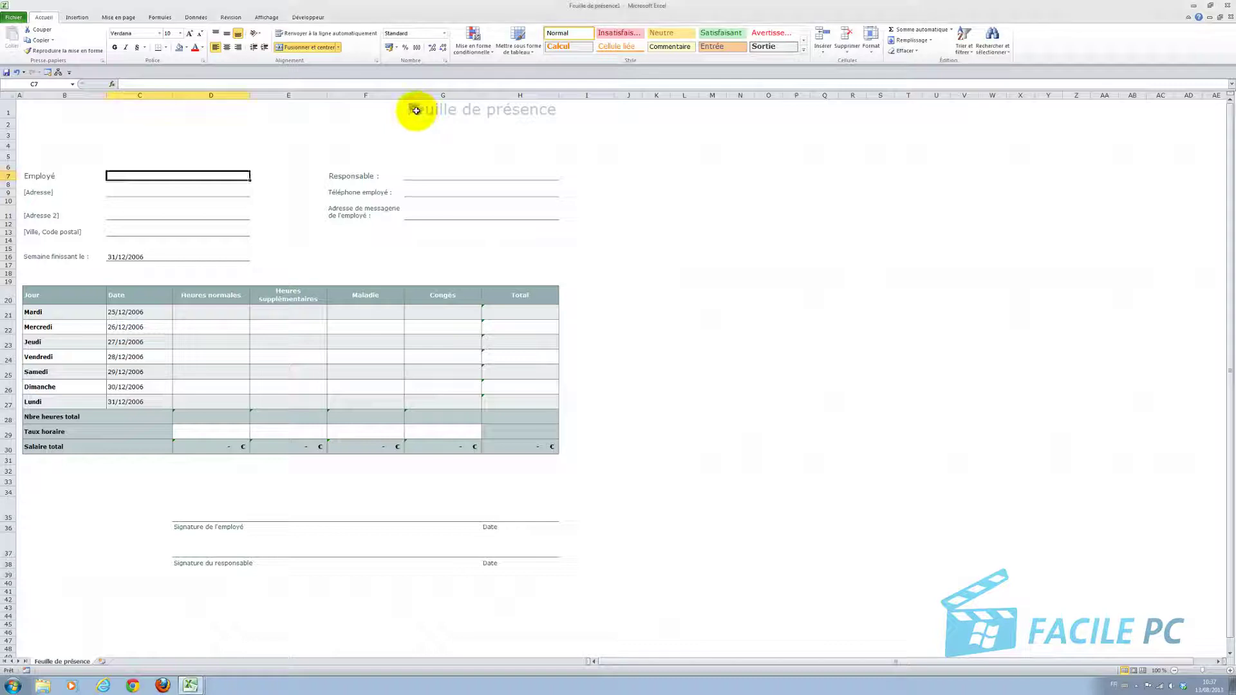
left_click_drag(416, 111, 525, 110)
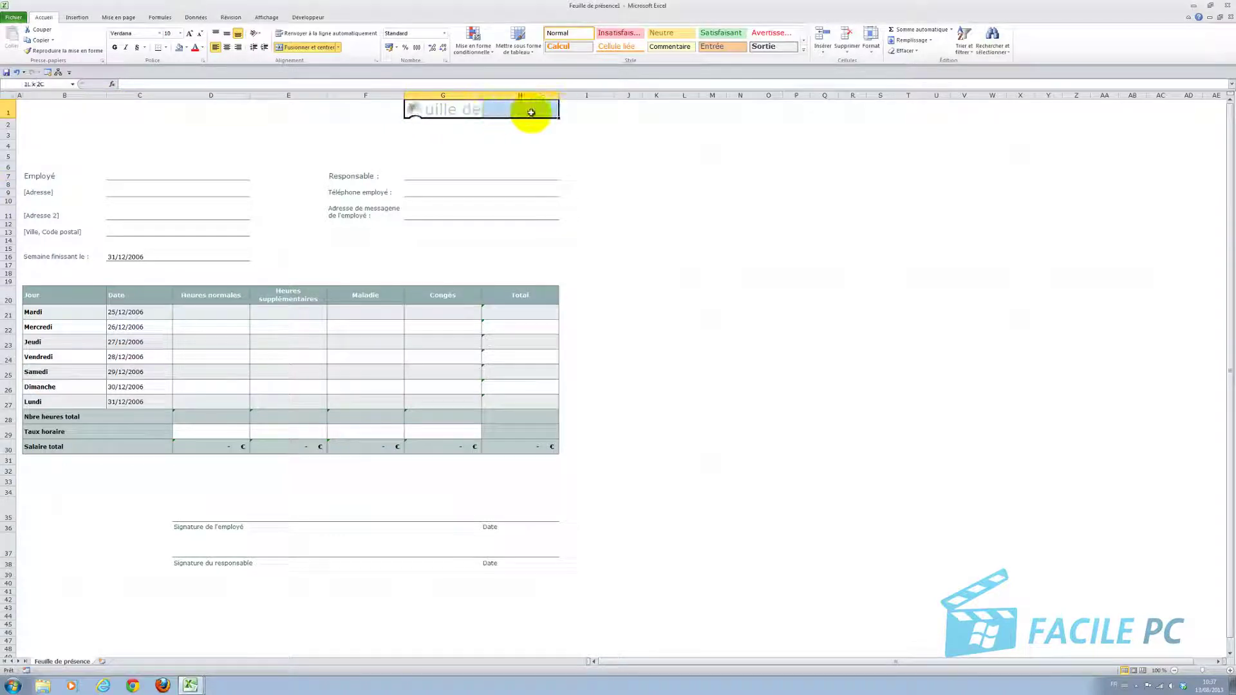
left_click(117, 48)
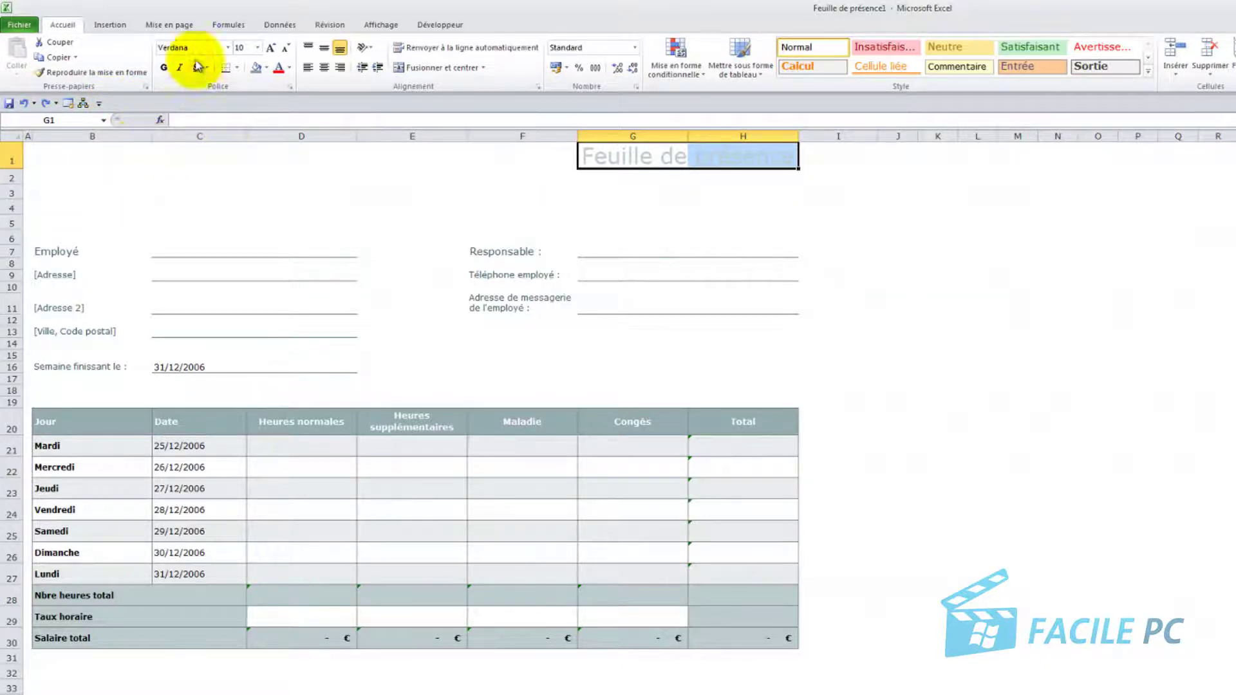
Step: Apply the predefined Angles theme to the timesheet workbook
left_click(169, 25)
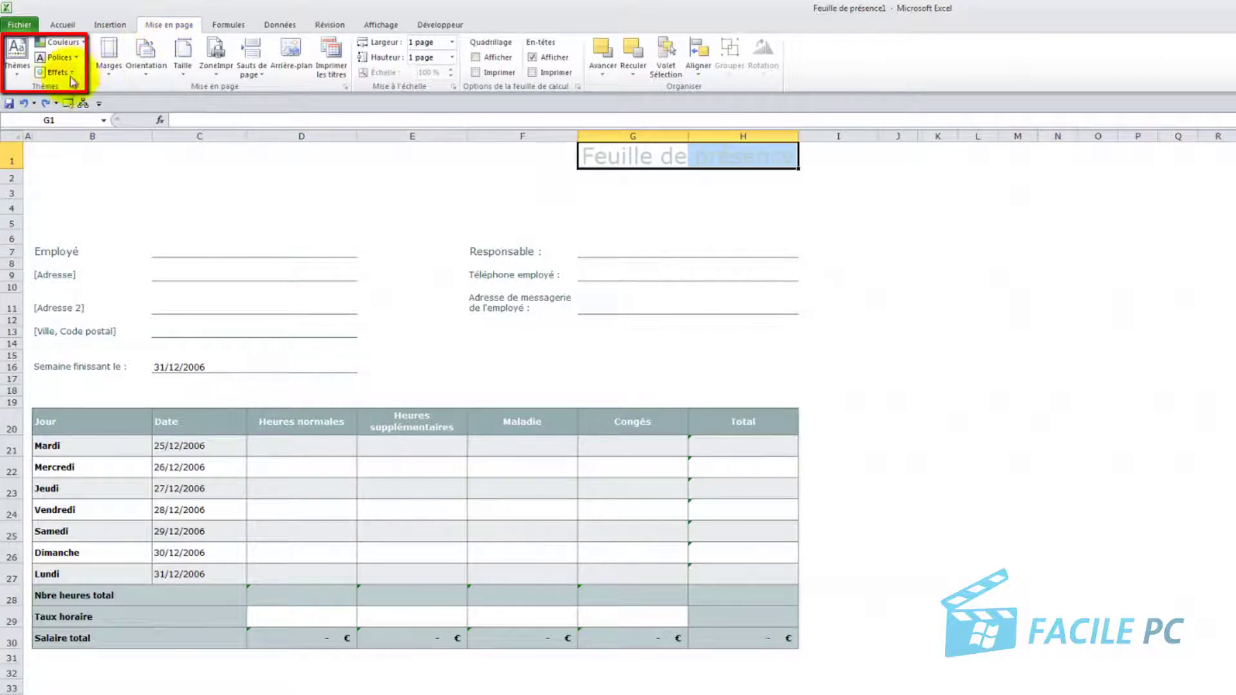
left_click(18, 52)
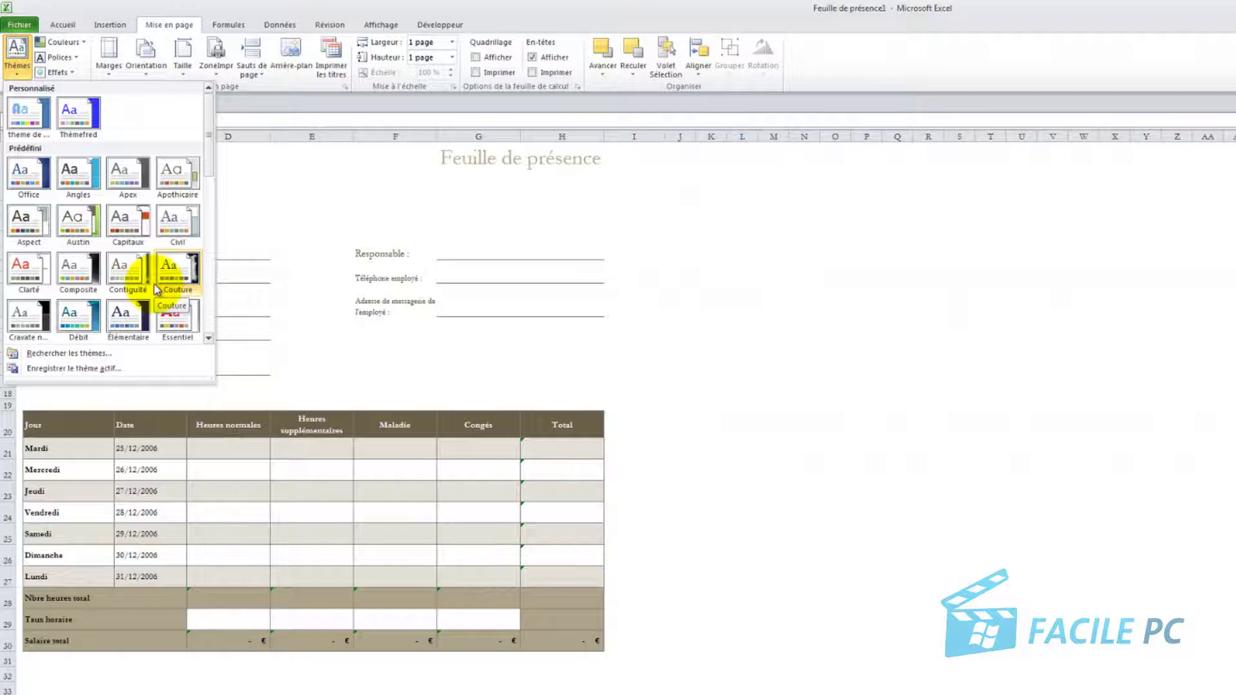
left_click(75, 177)
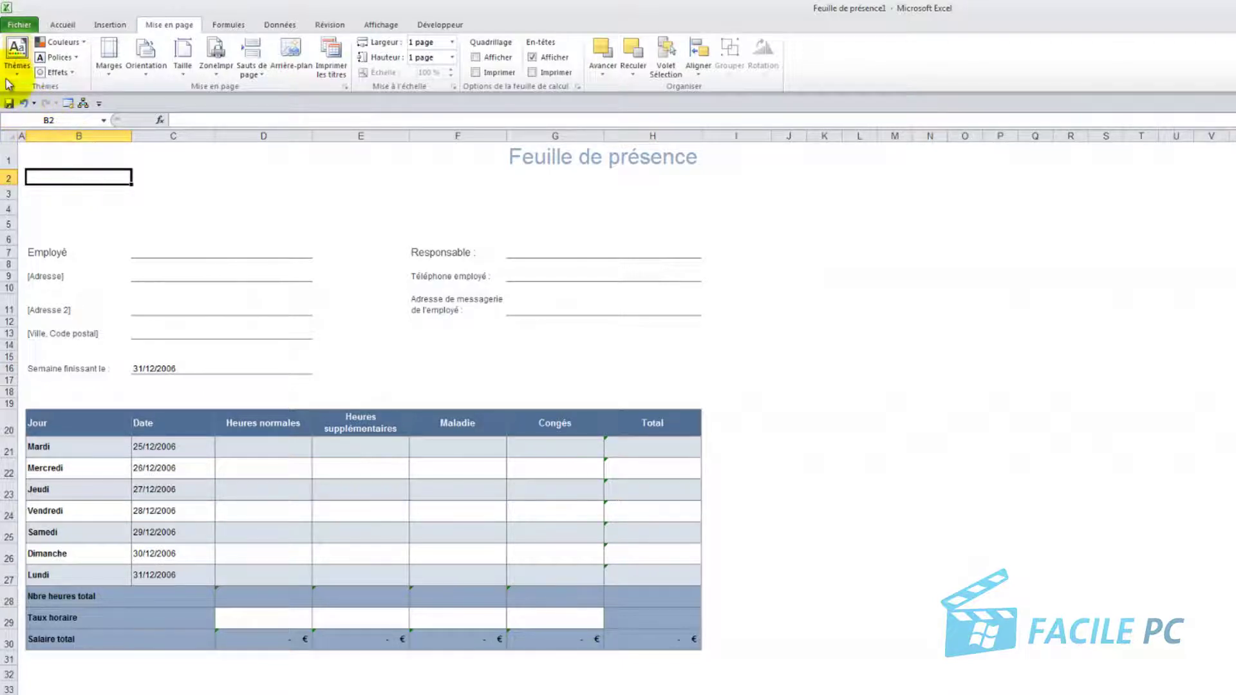
Step: Start a new set of theme colours, with light orange for Texte/arrière-plan - Sombre 1 and standard orange for Clair 1
left_click(82, 44)
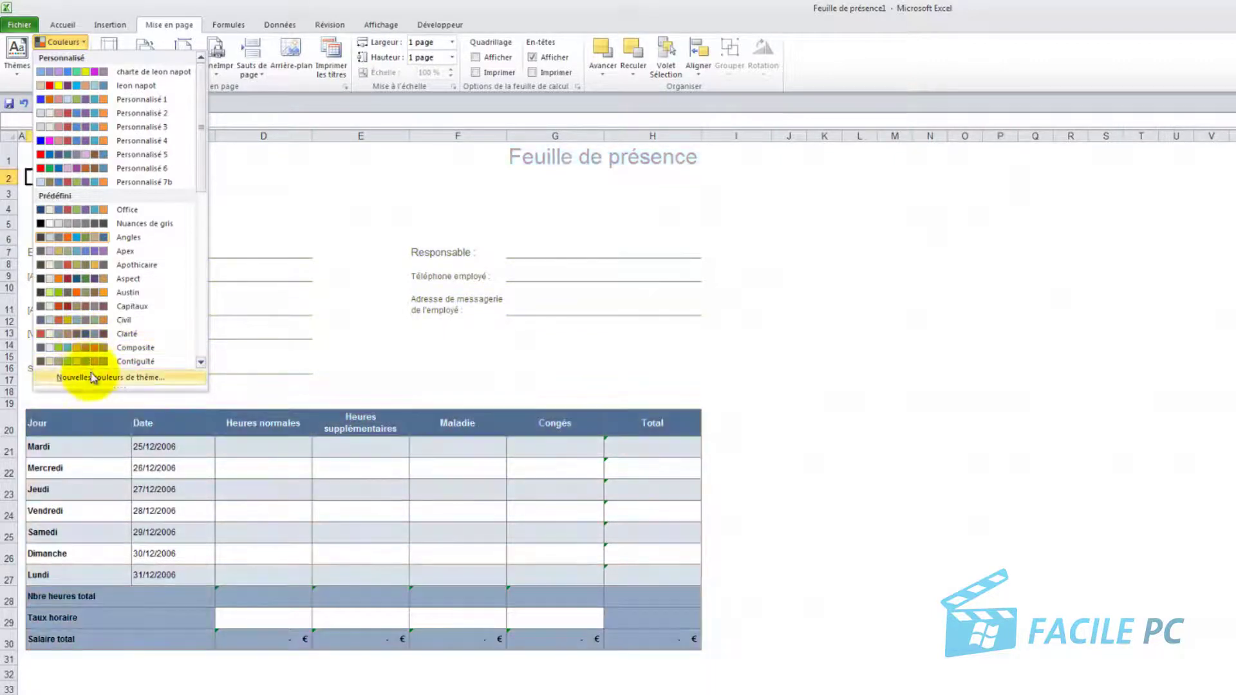
left_click(93, 379)
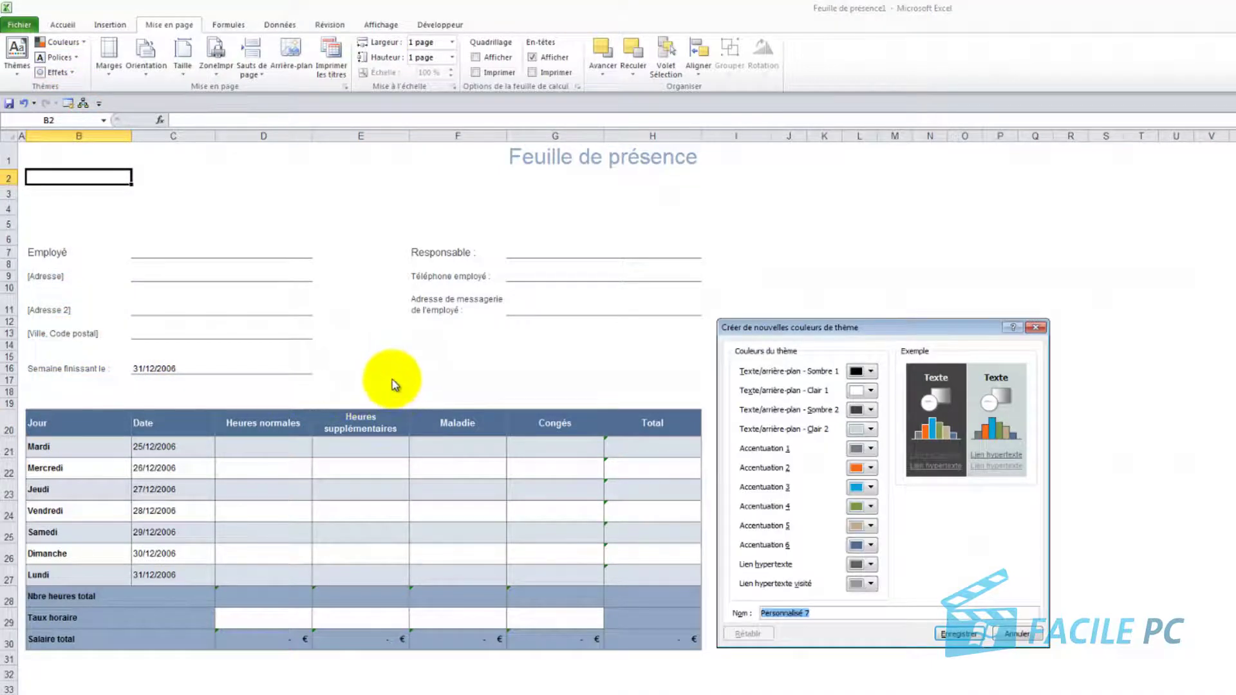
left_click_drag(809, 333, 888, 246)
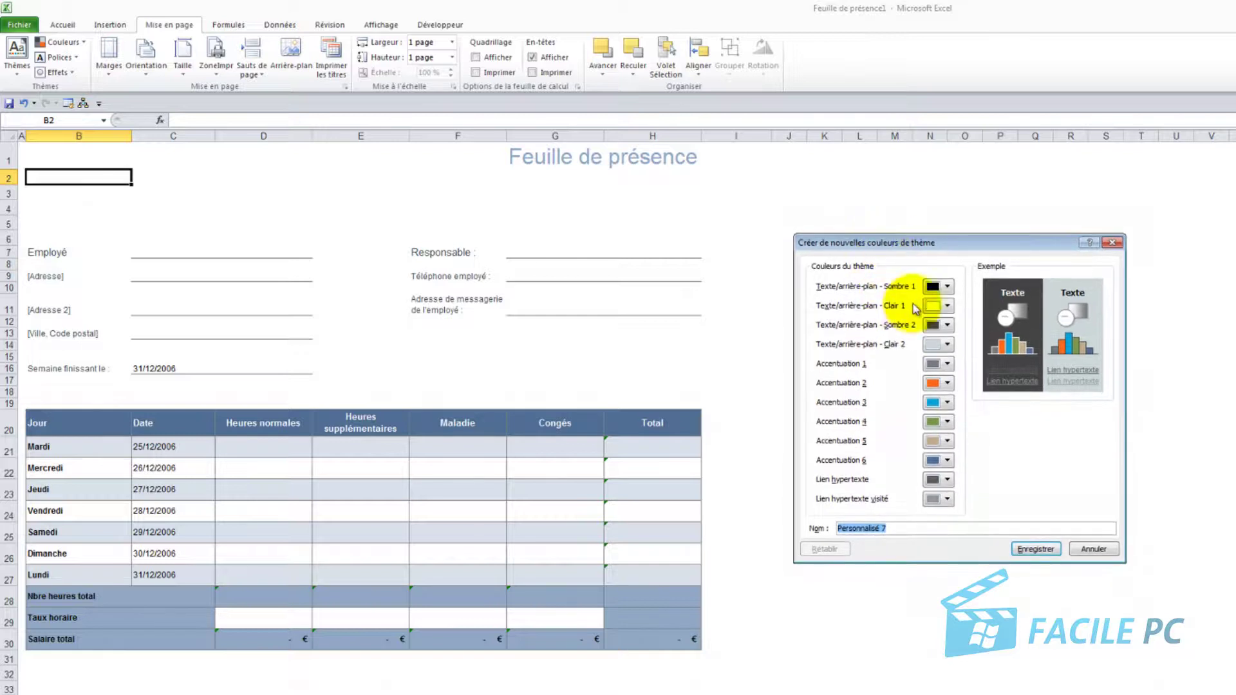
left_click(944, 287)
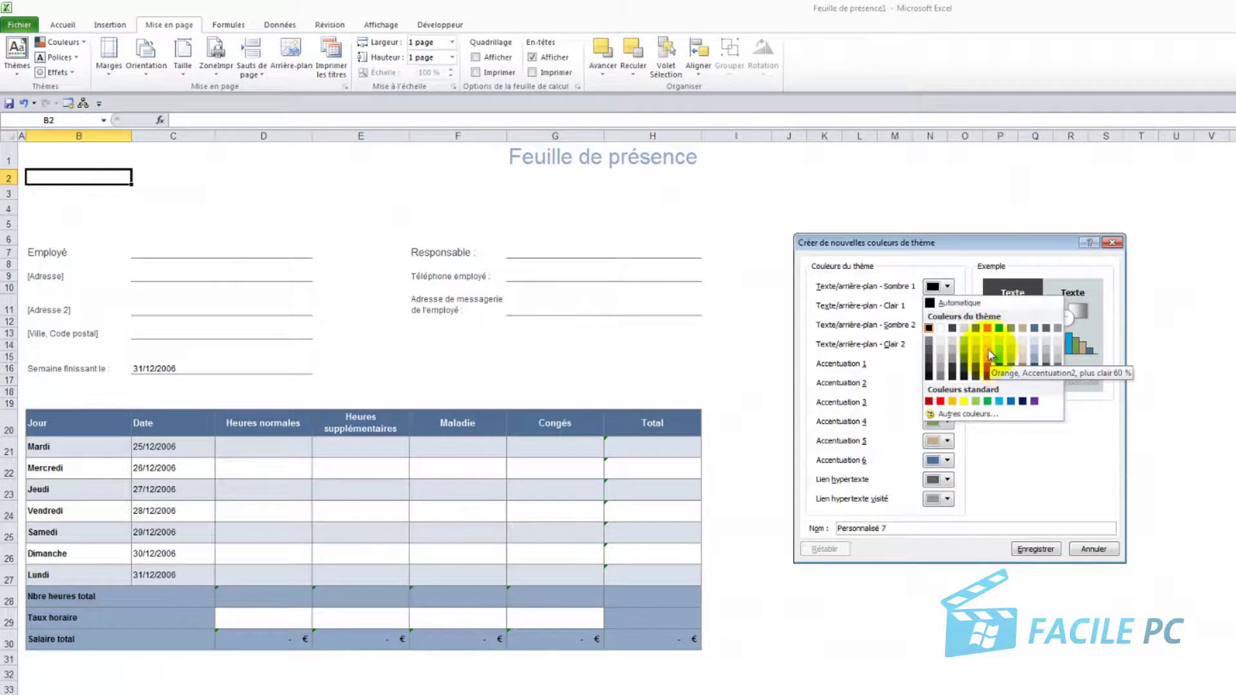
left_click(987, 346)
left_click(944, 306)
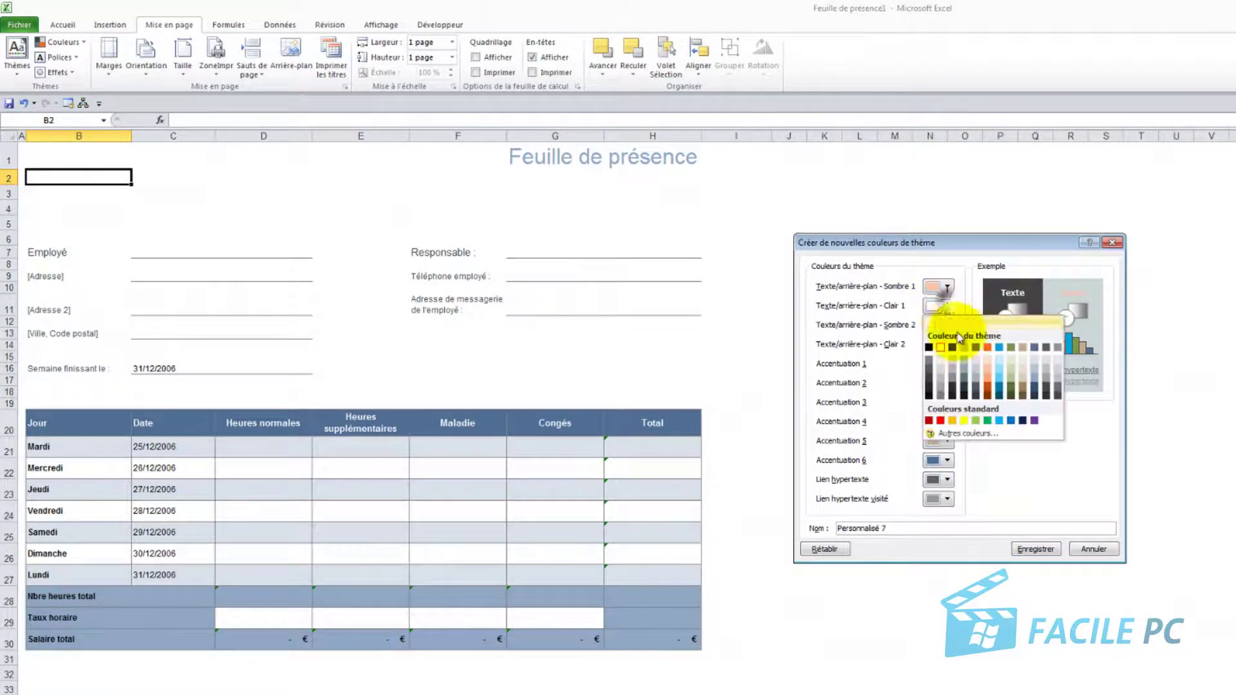
left_click(953, 421)
Step: Set the theme colour Texte/arrière-plan - Sombre 2 to standard blue and Clair 2 to dark olive green
left_click(949, 327)
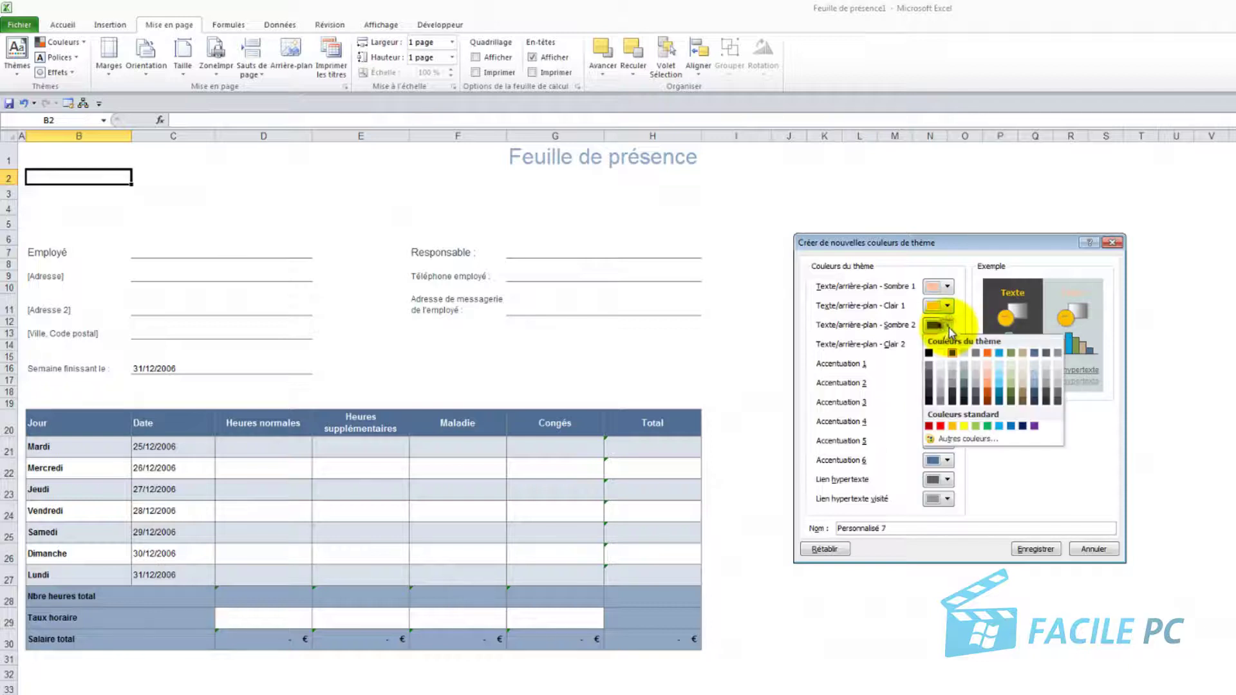
left_click(1011, 427)
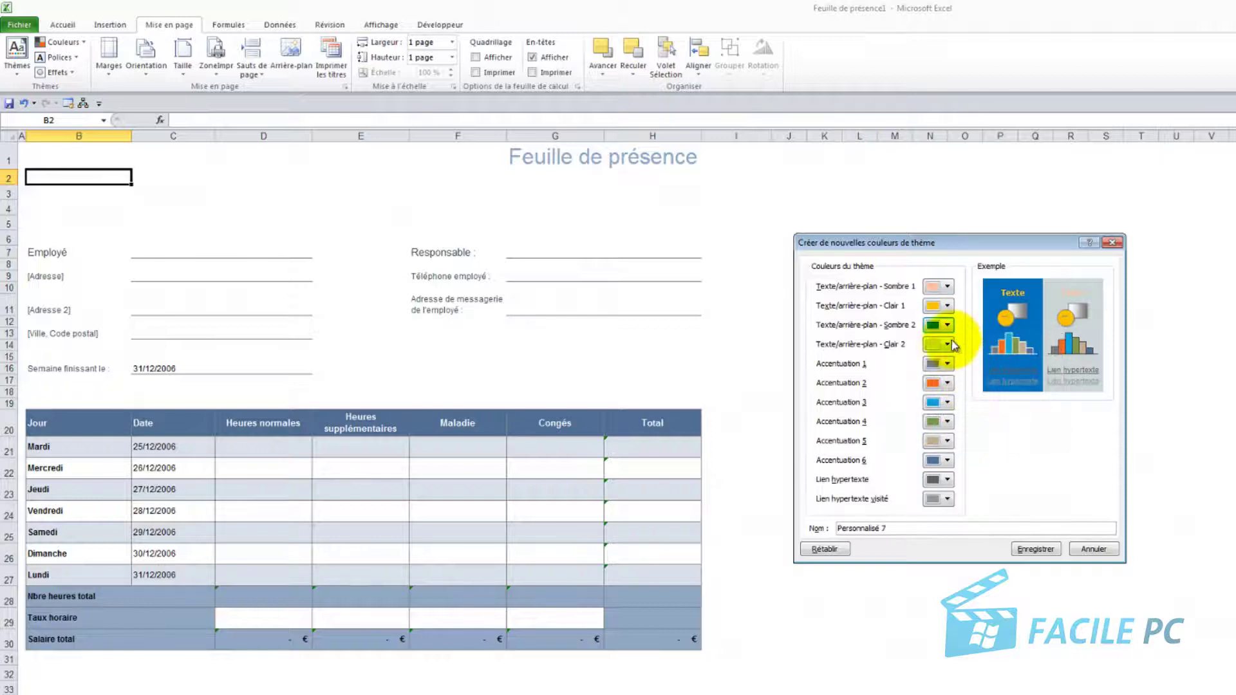
left_click(945, 345)
left_click(1011, 416)
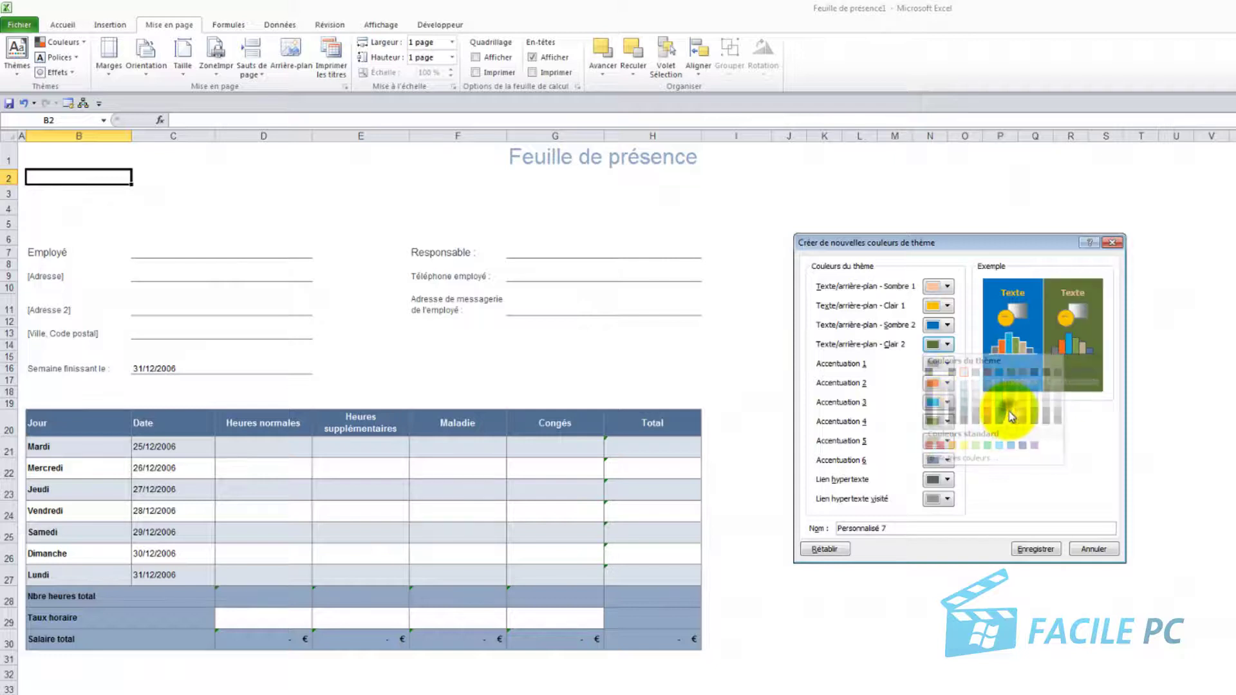
Step: Set the theme colour Accentuation 1 to light blue and Accentuation 3 to dark blue-grey
left_click(945, 364)
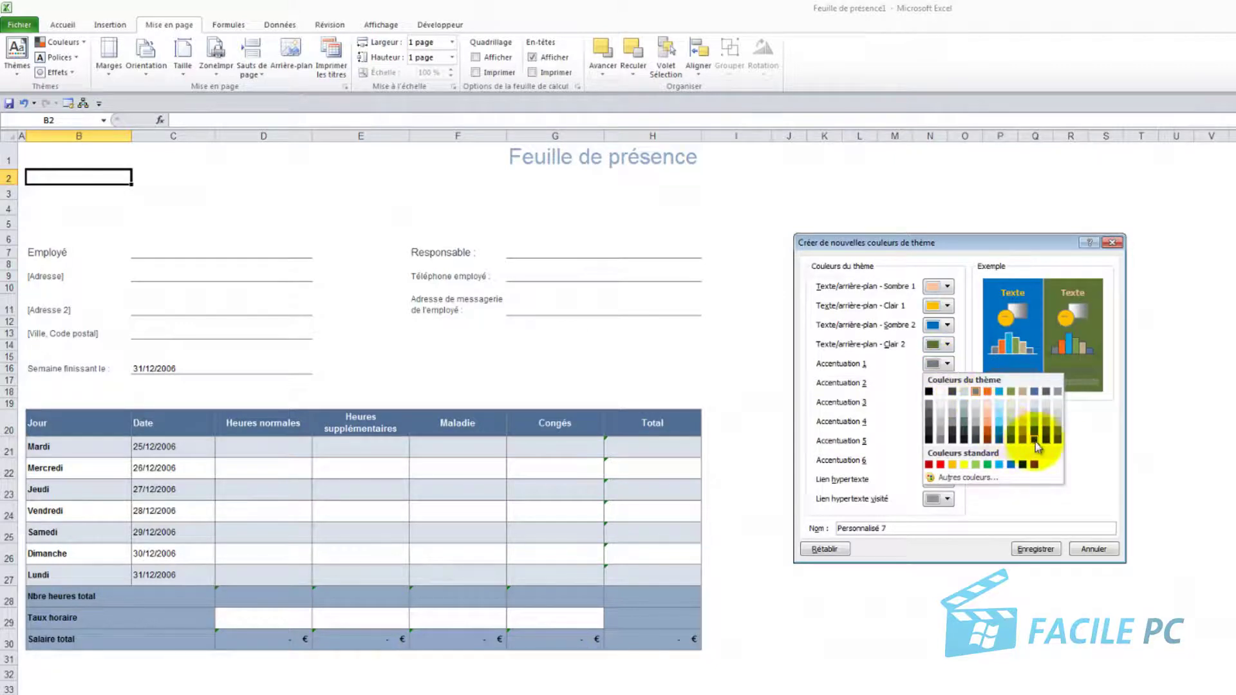
left_click(1034, 403)
left_click(948, 403)
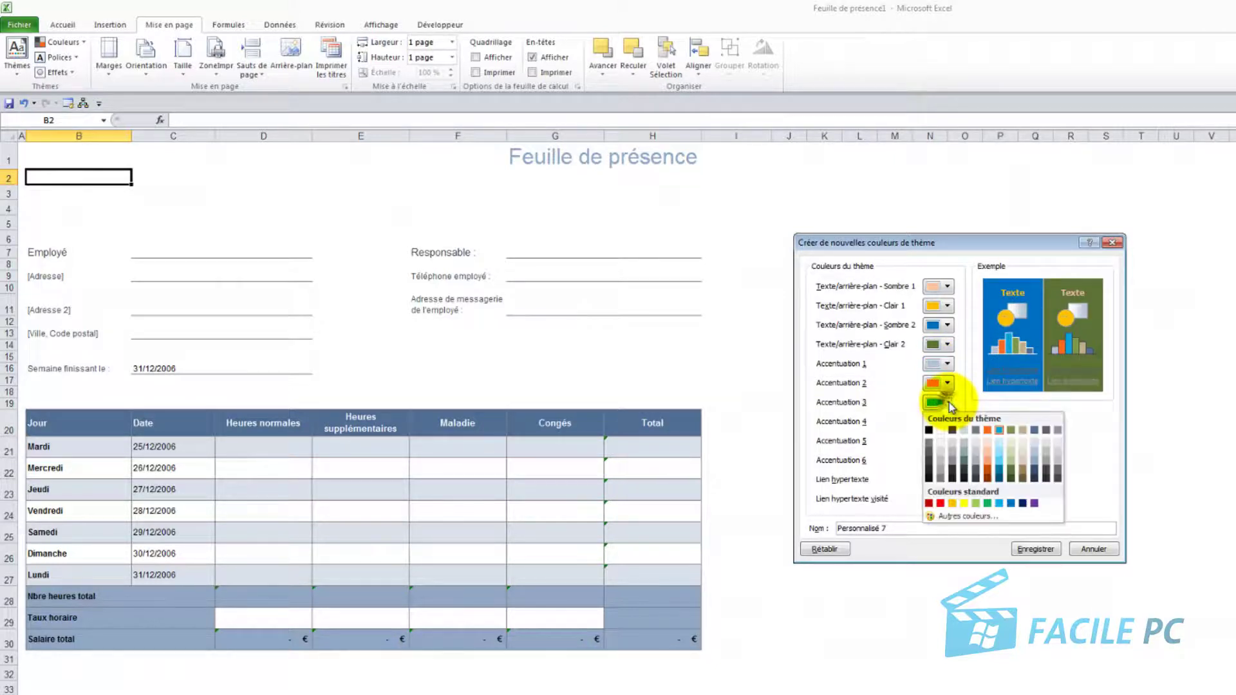
left_click(966, 464)
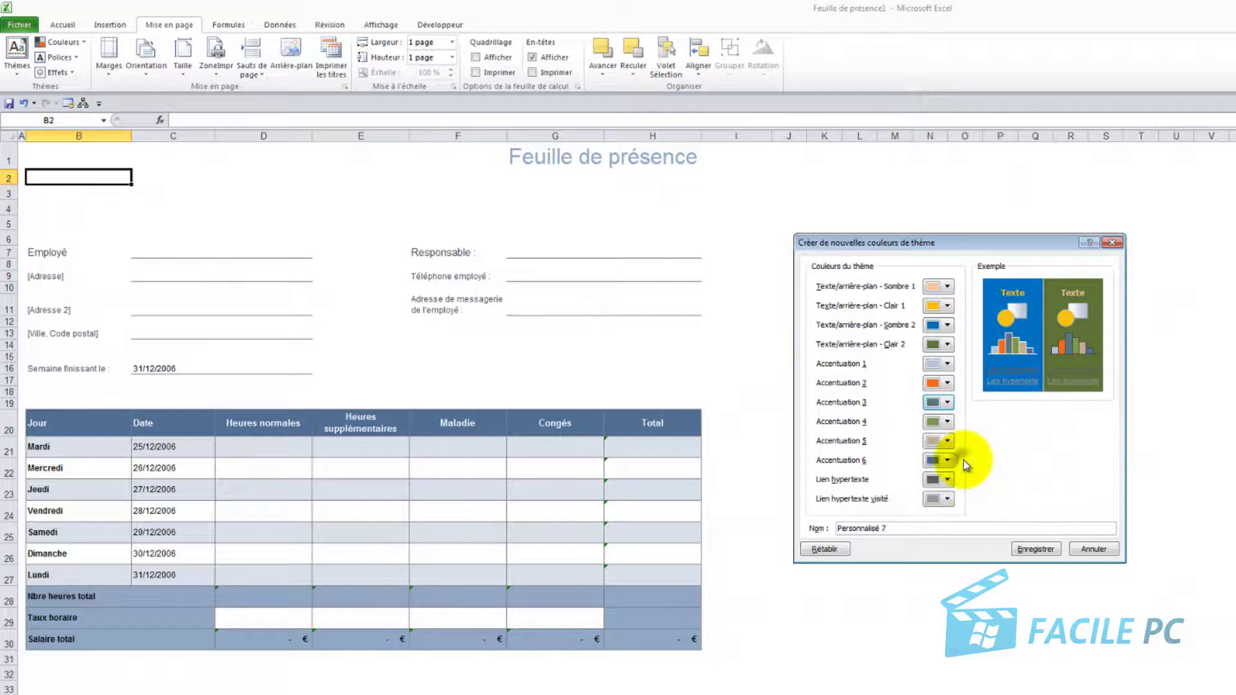
Step: Set the theme colour Accentuation 4 to a very pale theme tint and Accentuation 5 to standard dark red
left_click(947, 422)
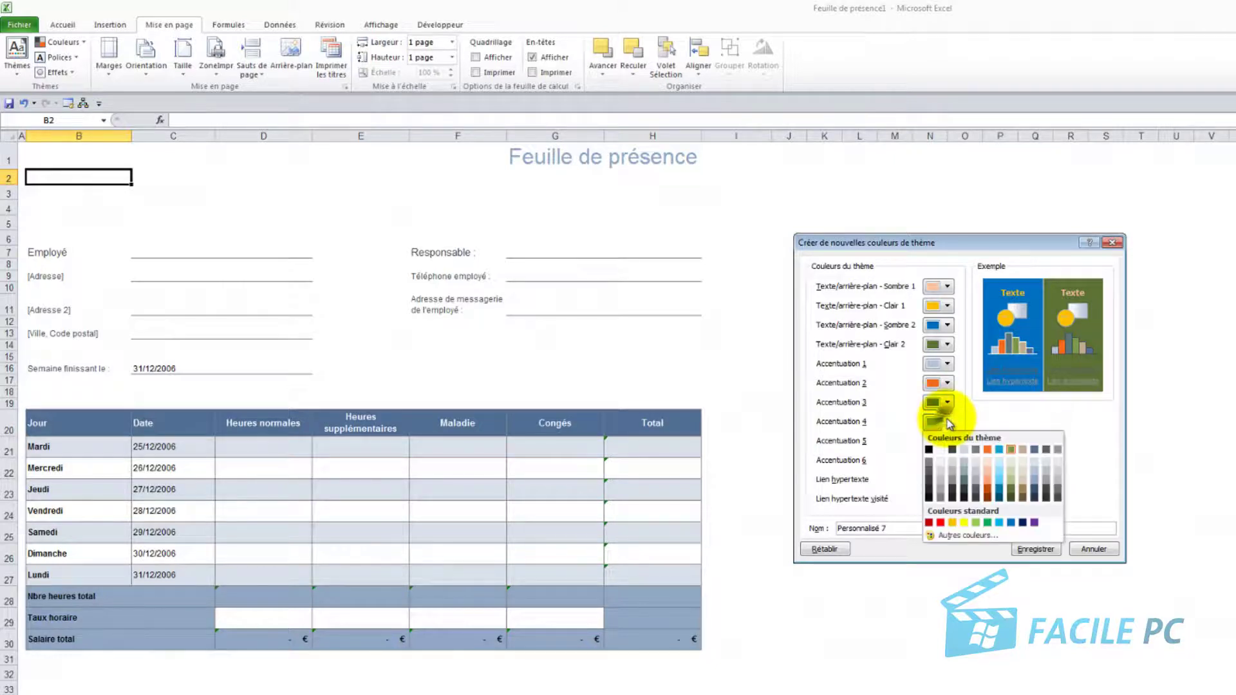
left_click(1016, 468)
left_click(948, 442)
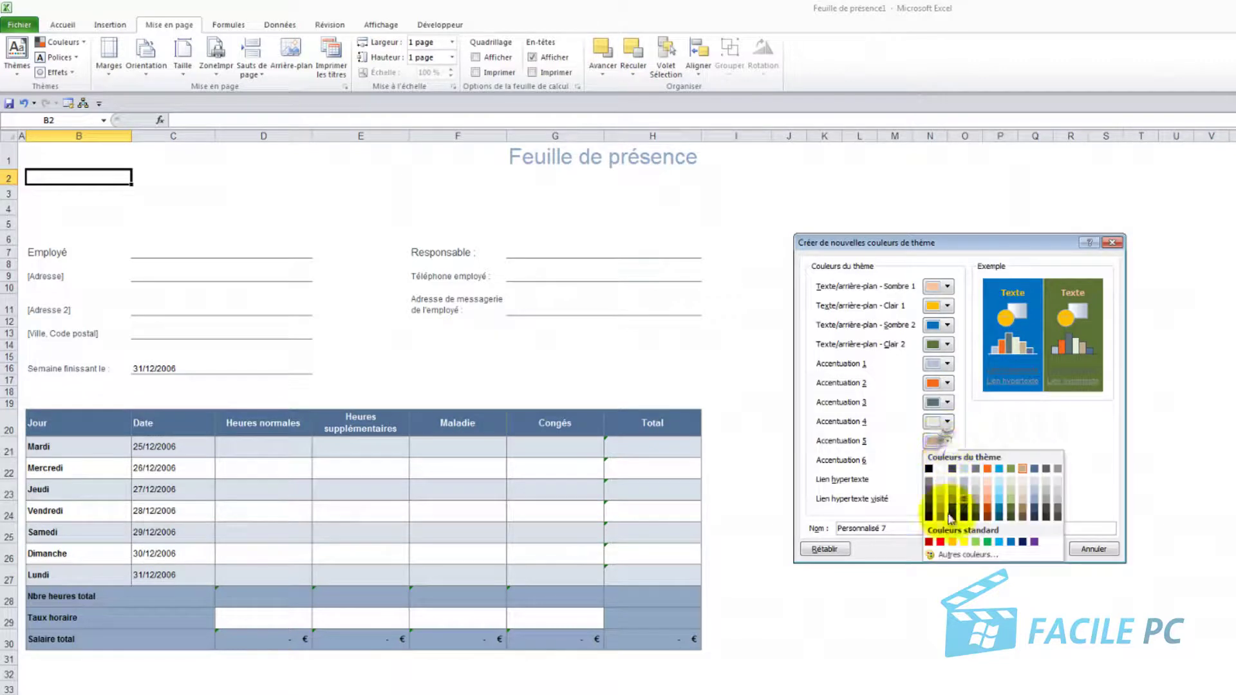
left_click(929, 542)
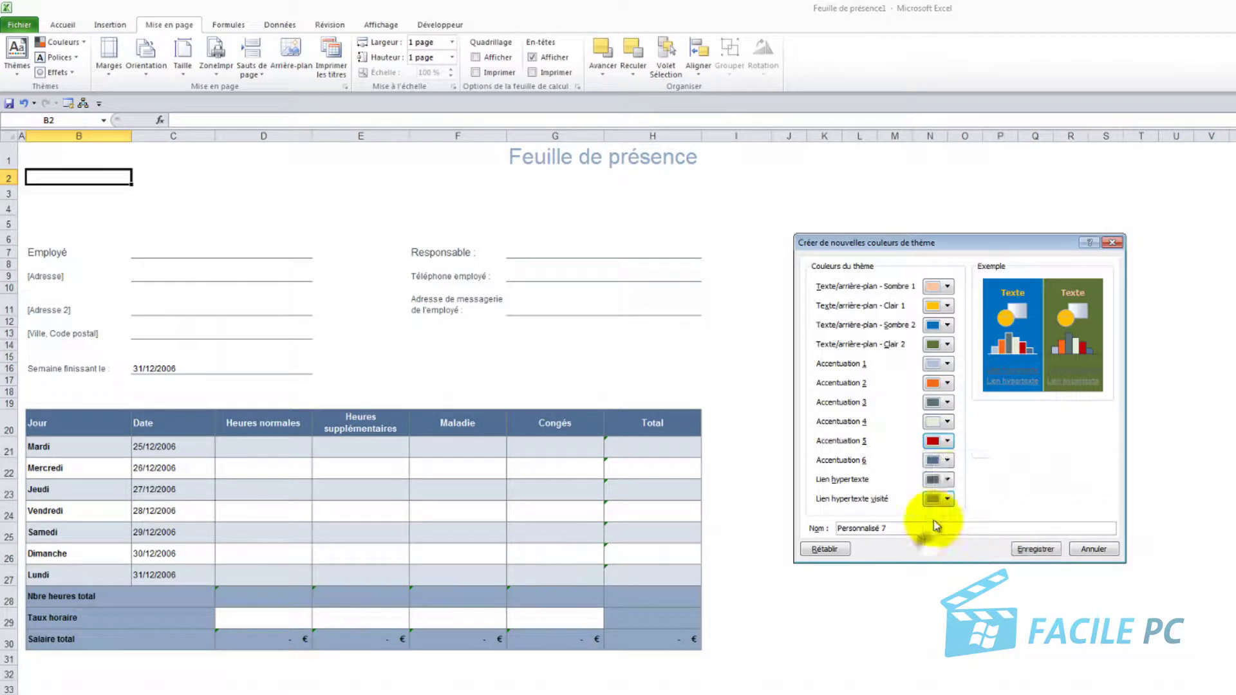
Step: Set the theme colour Accentuation 6 to standard yellow and Lien hypertexte to dark orange
left_click(947, 460)
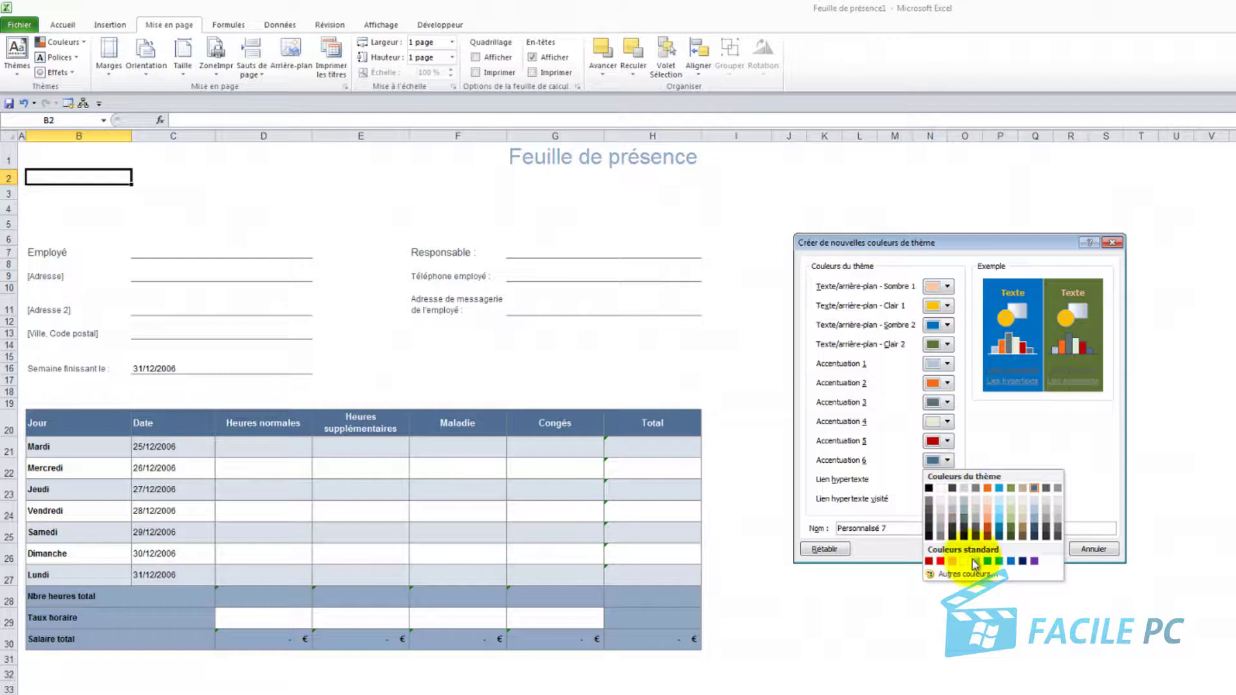
left_click(964, 561)
left_click(948, 480)
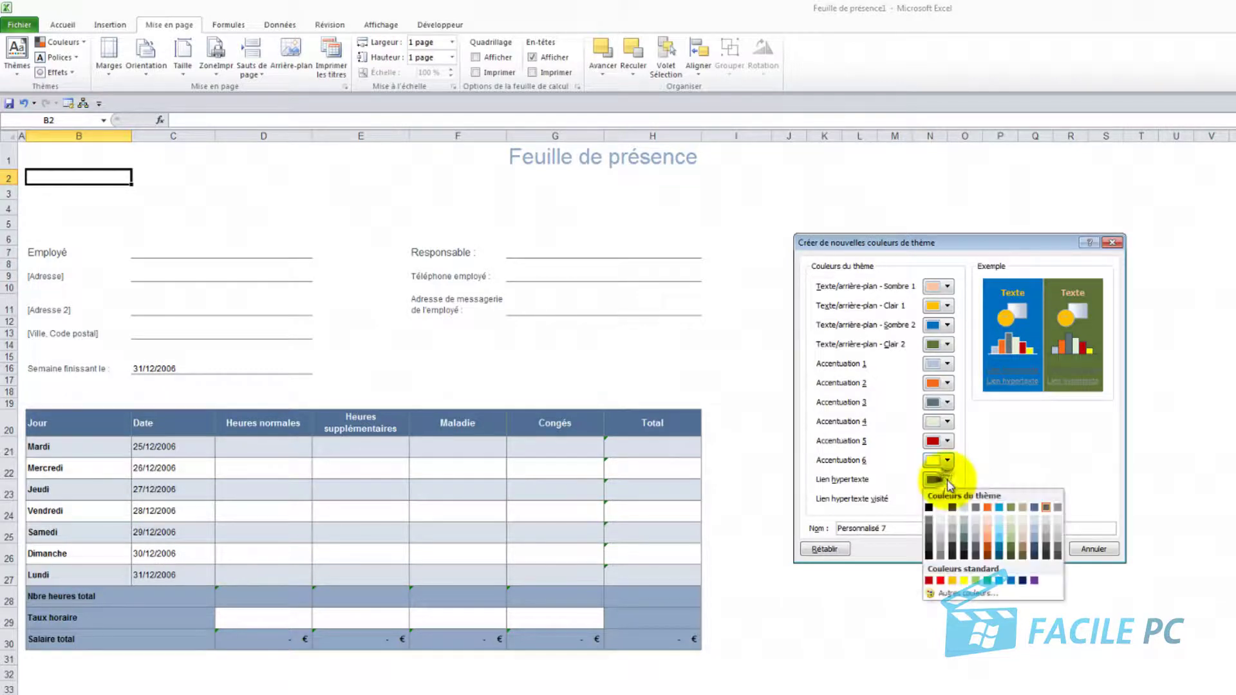
left_click(988, 549)
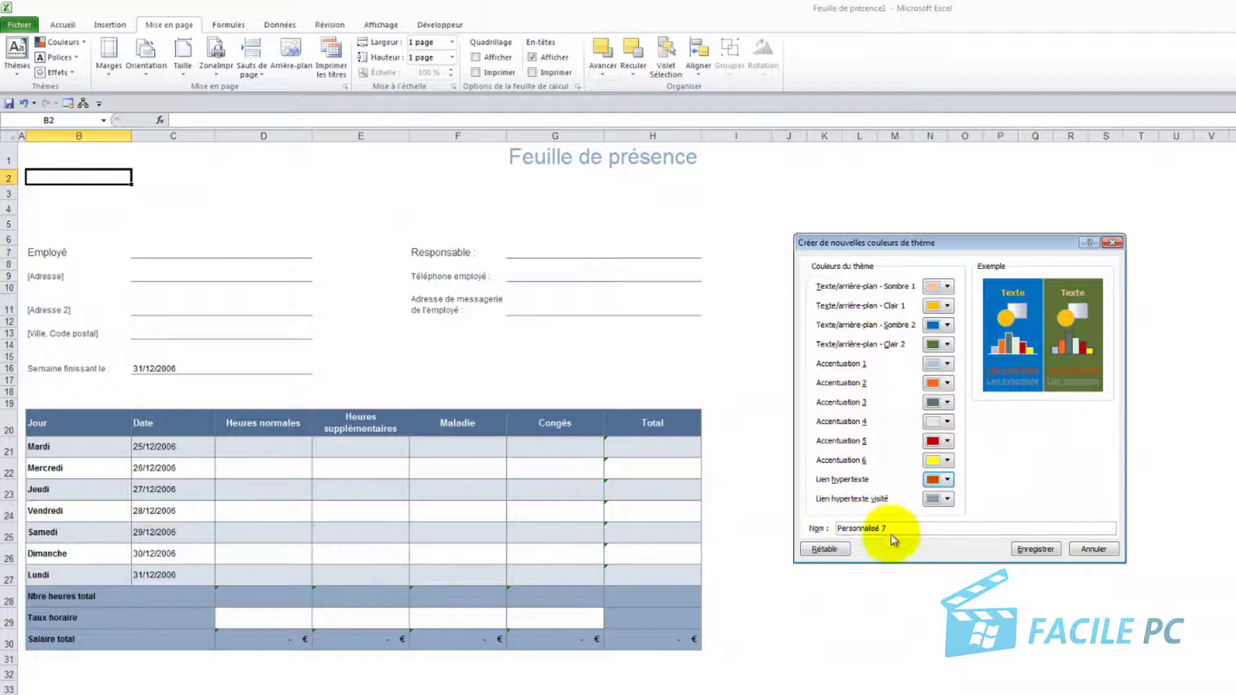
Step: Name the new theme colour set "excel aout 2013" and save it
left_click_drag(889, 531, 751, 515)
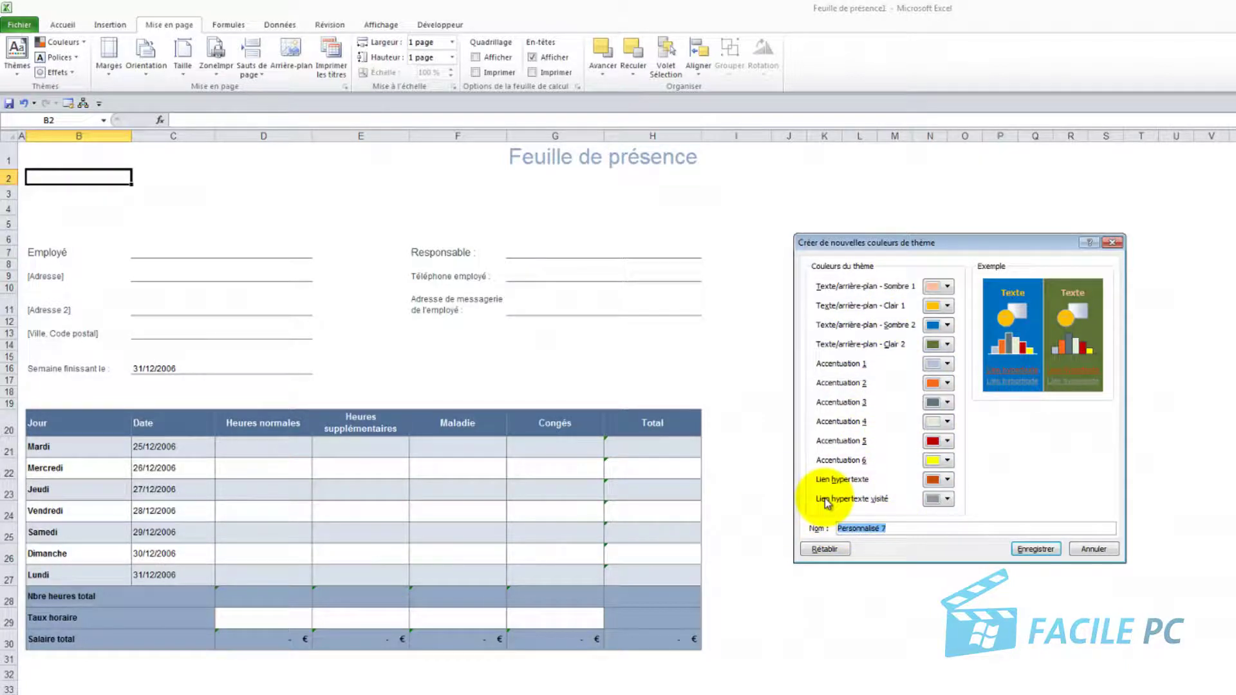
type("excel aout 2013")
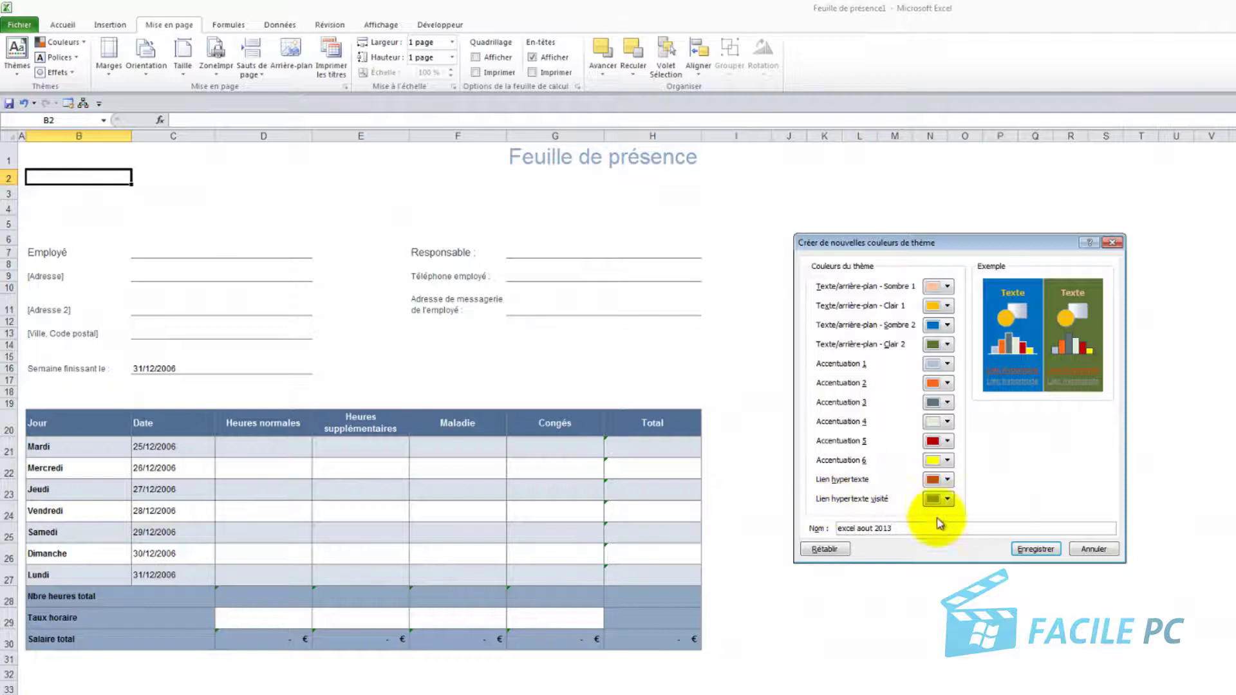
left_click(1041, 550)
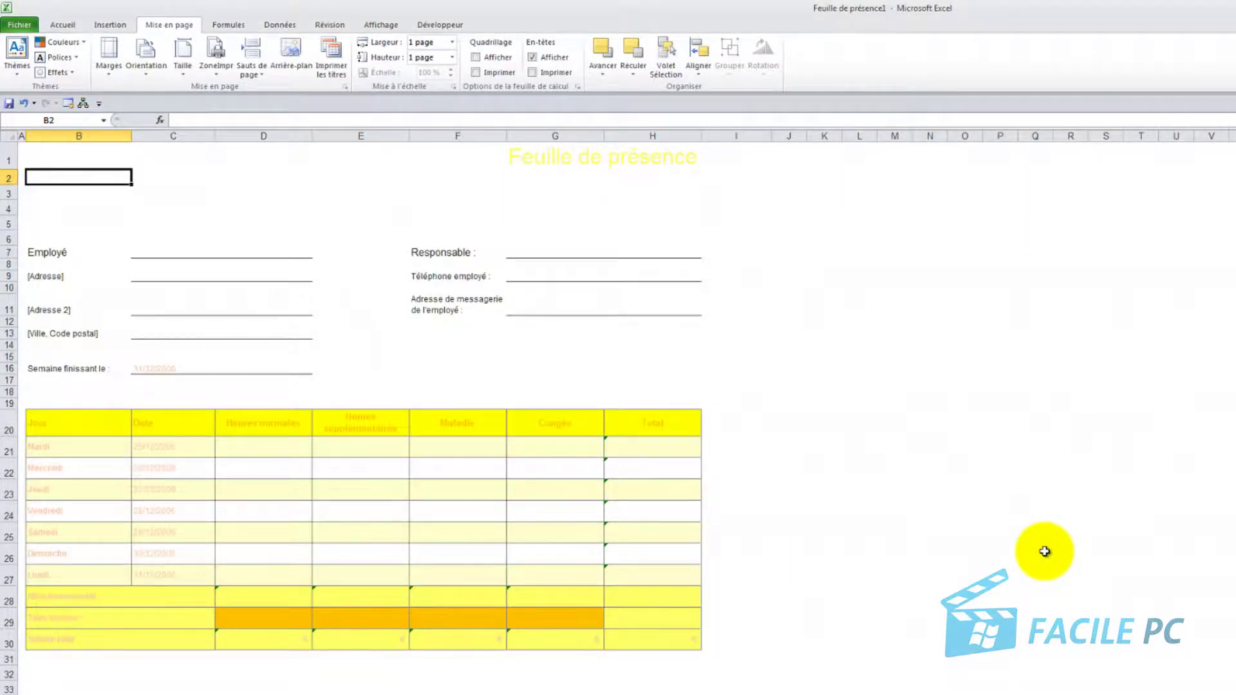
Step: Apply the custom theme colours Personnalisé 3 and the predefined Angles theme fonts to the timesheet
left_click(83, 45)
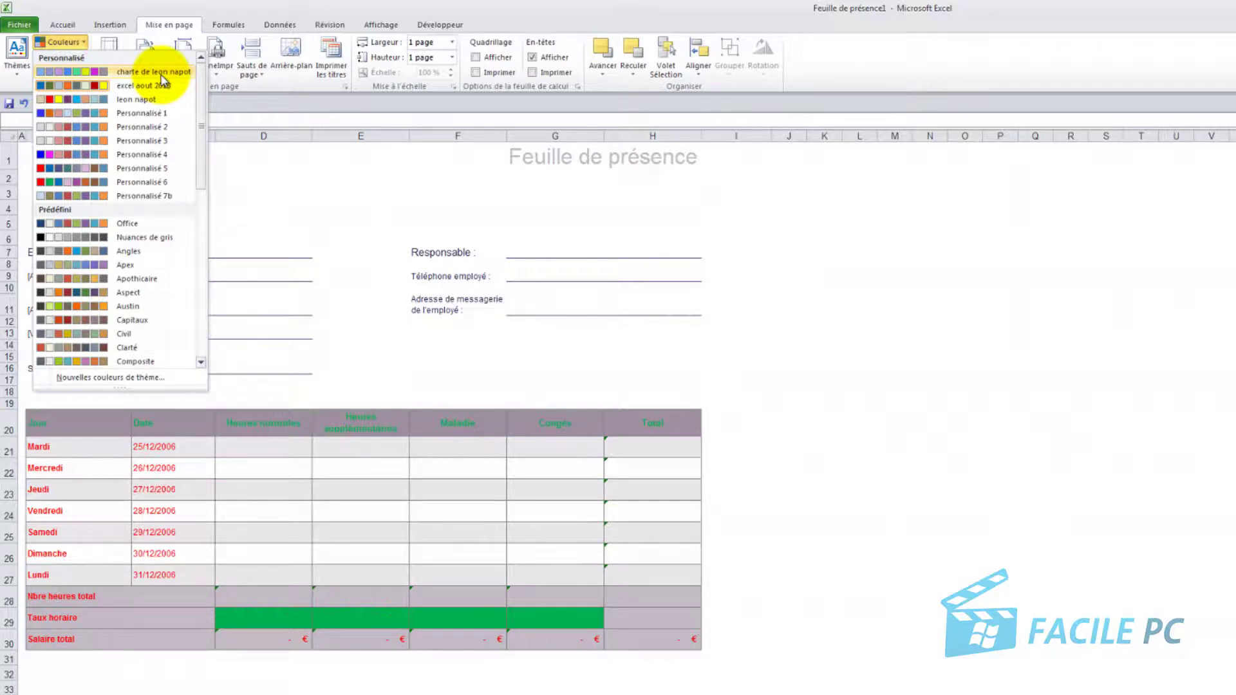
left_click(147, 140)
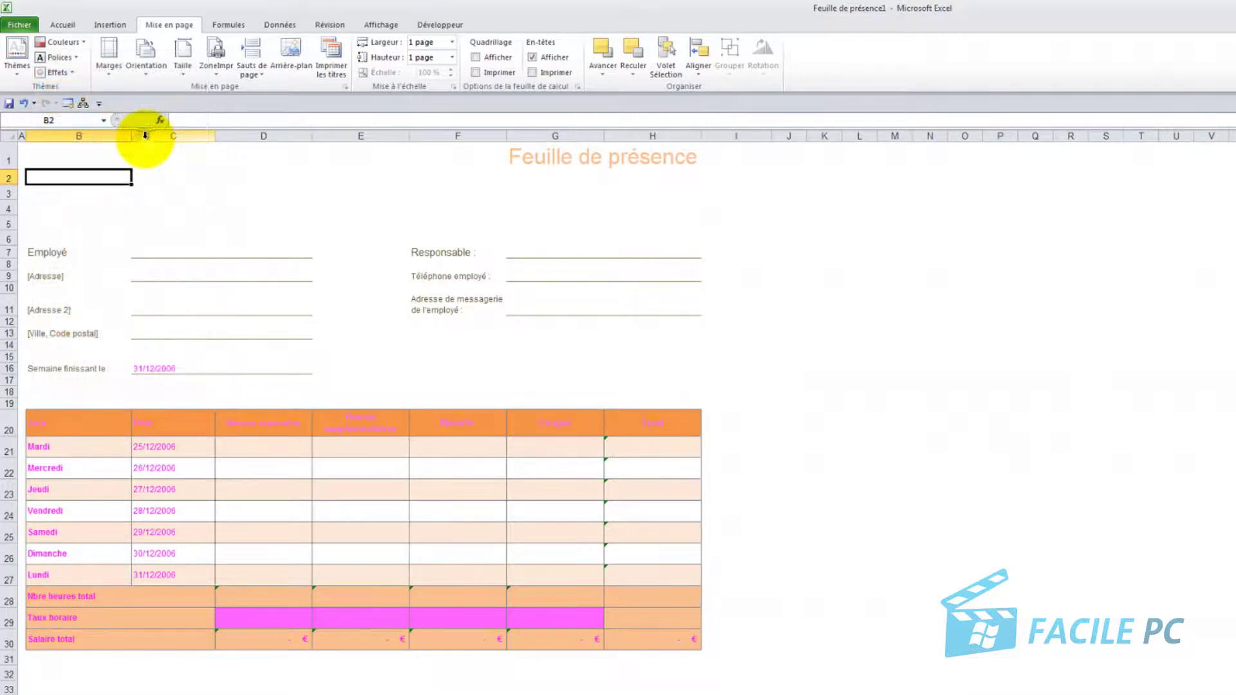
left_click(76, 59)
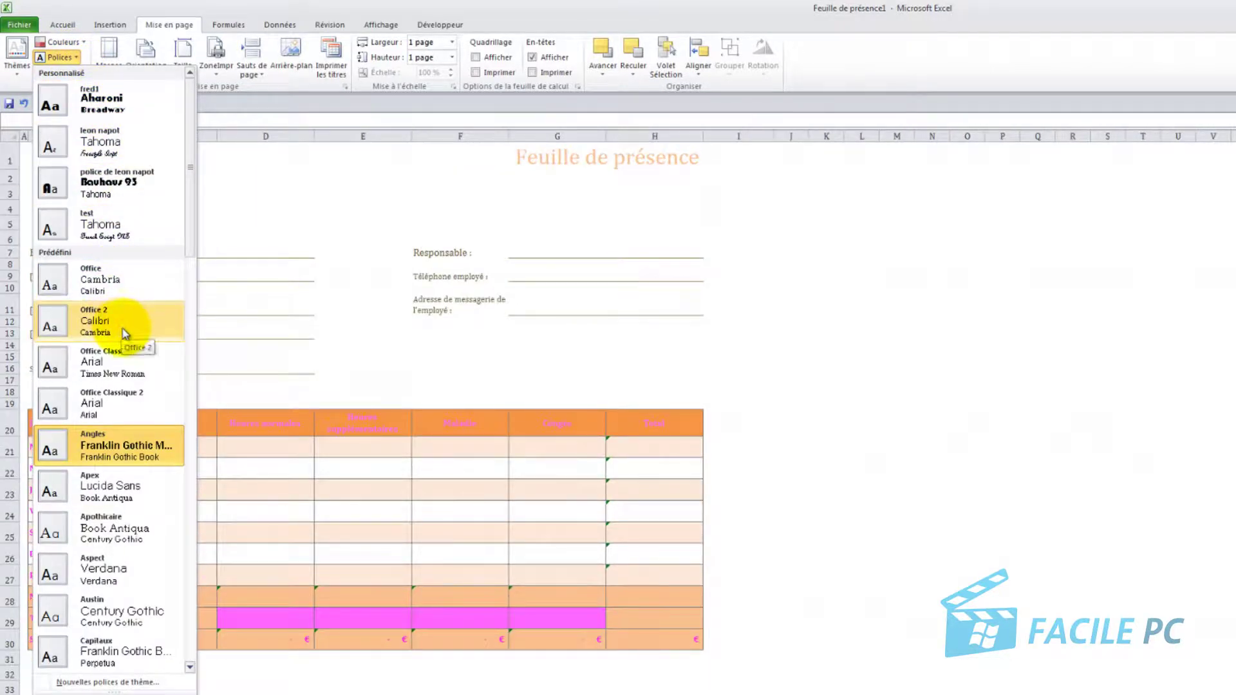
left_click(138, 446)
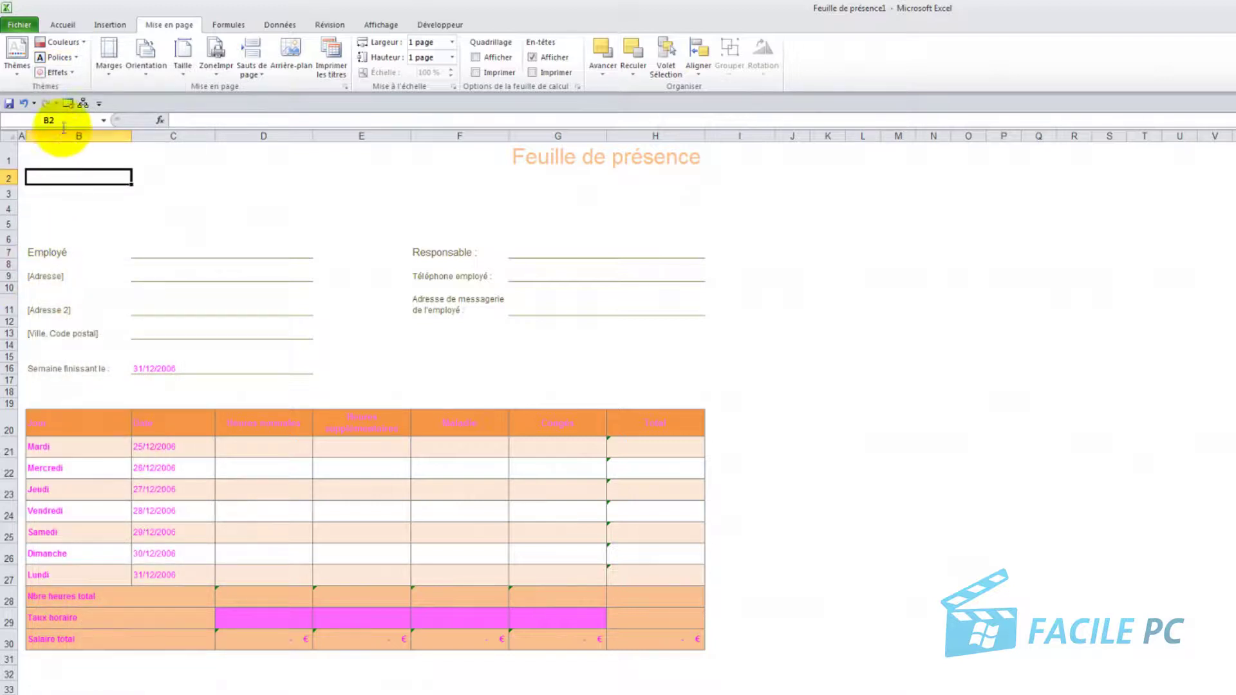
Step: Start a new set of theme fonts with Estrangelo Edessa for headings and Cambria for body text
left_click(73, 57)
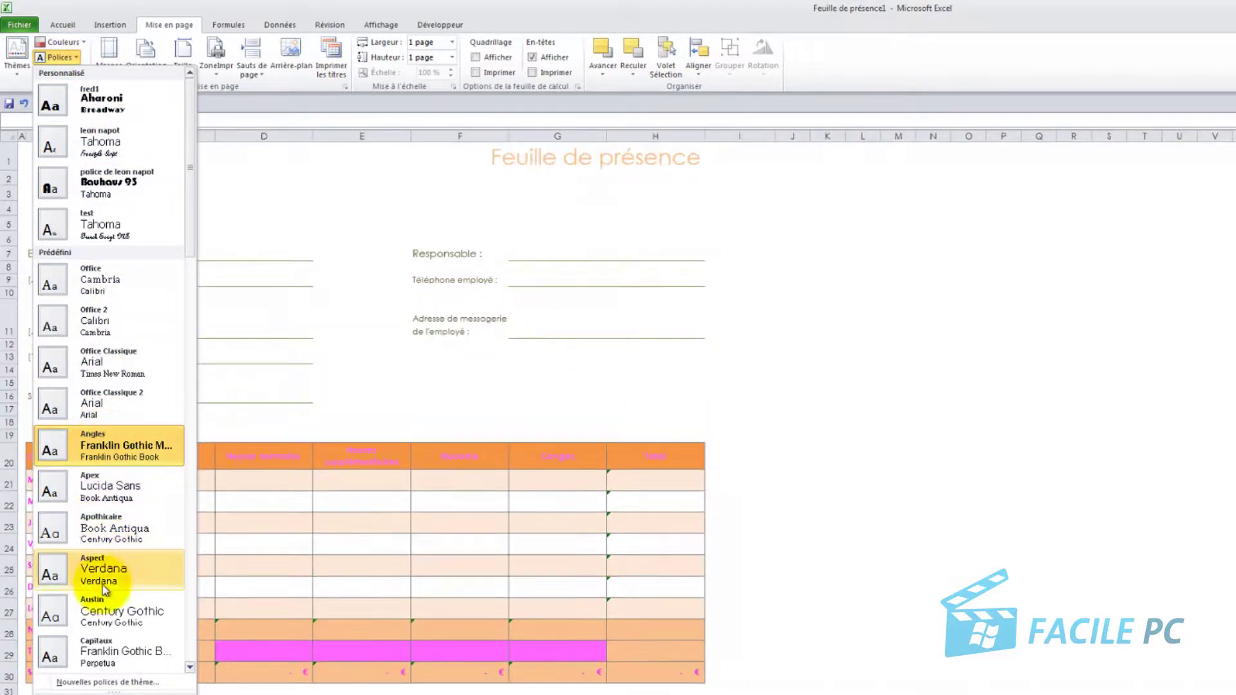
left_click(103, 682)
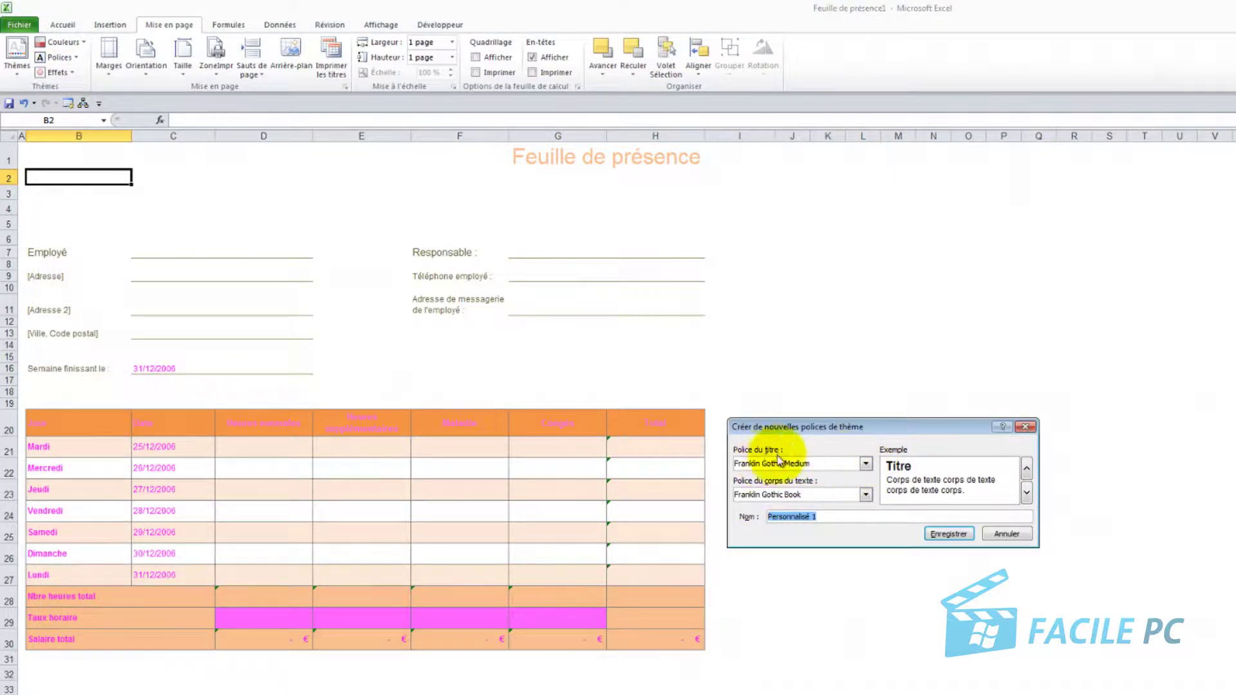
left_click(868, 467)
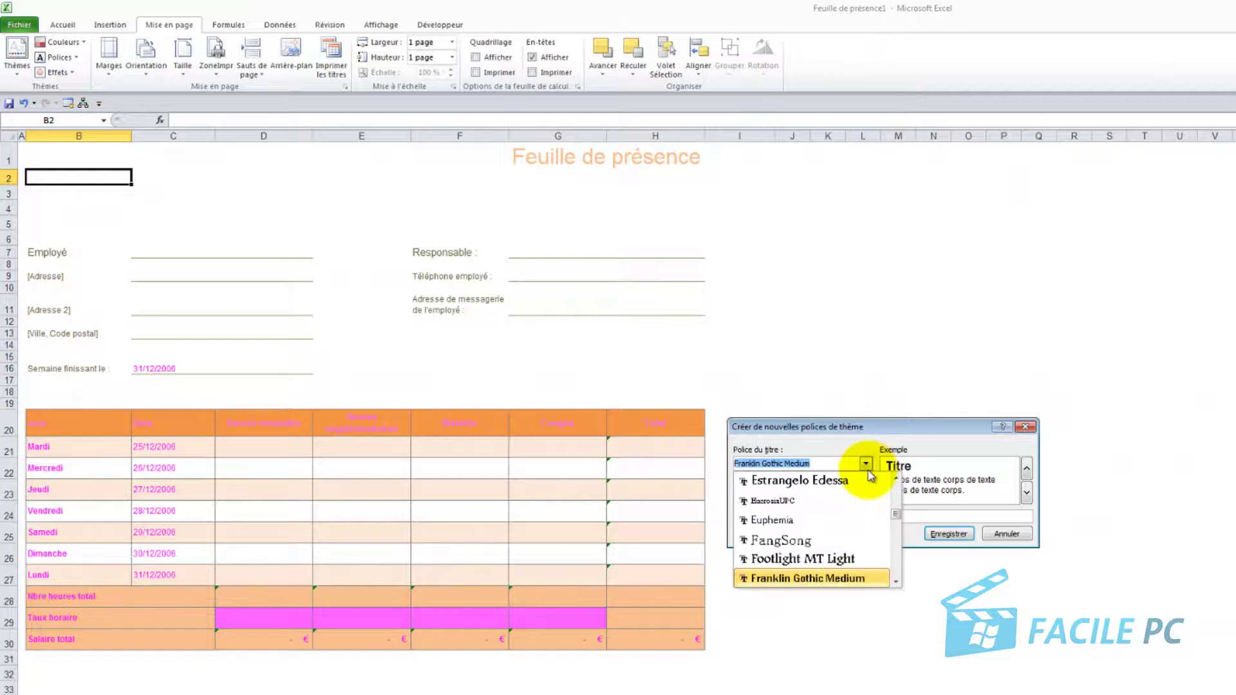
left_click(845, 478)
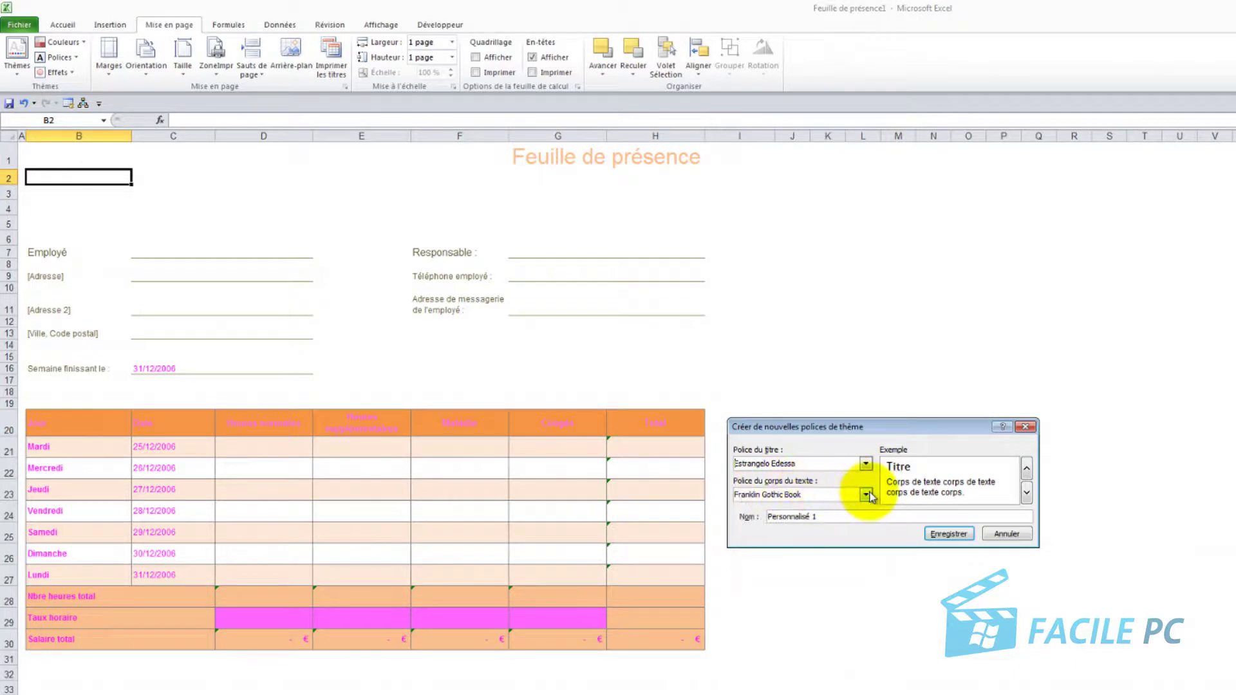
left_click(868, 495)
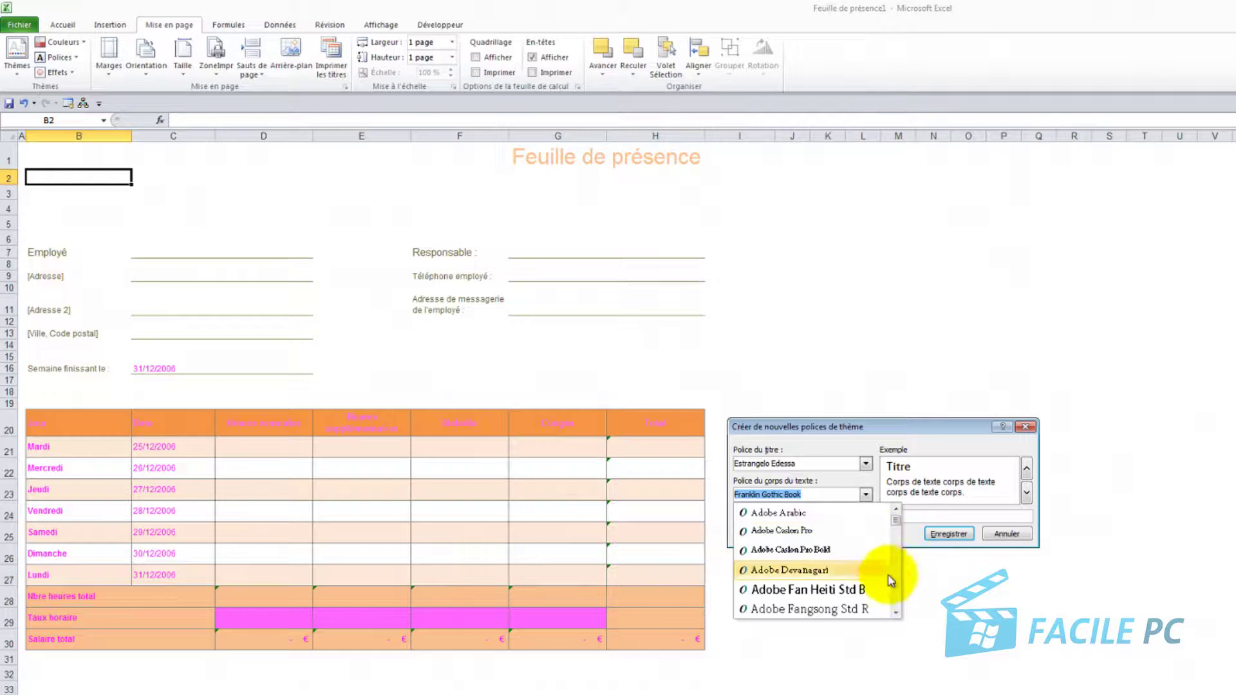
scroll(895, 527, "down", 15)
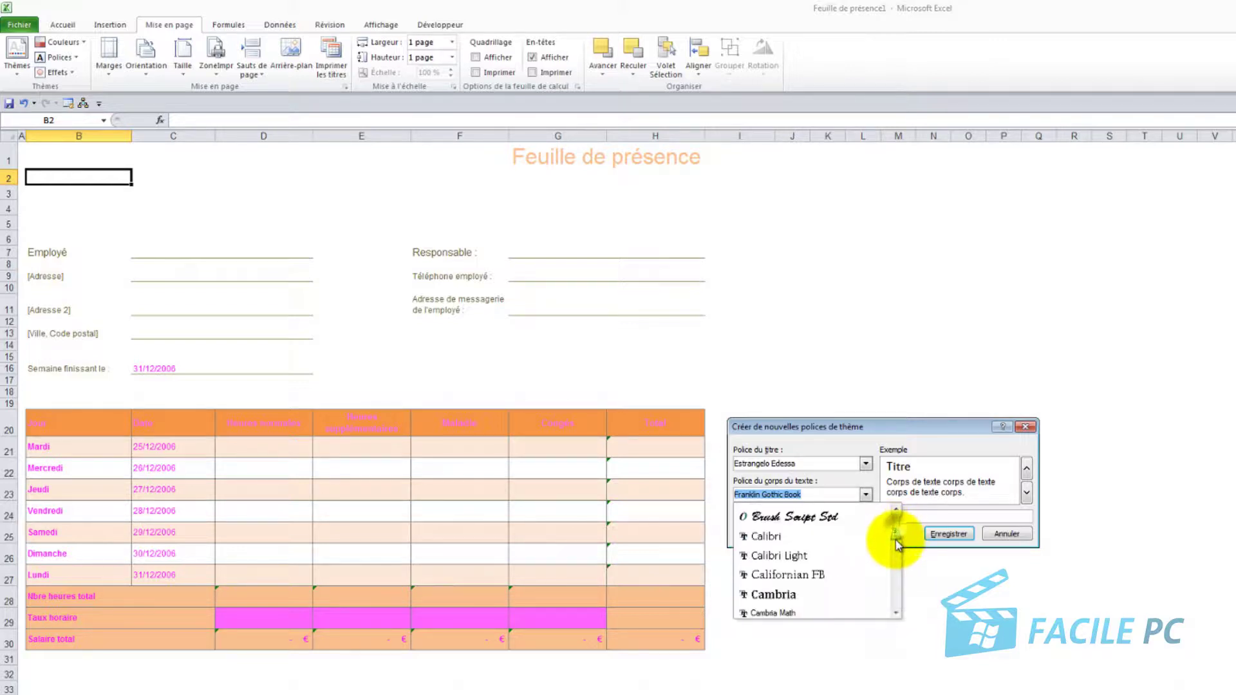
left_click(835, 599)
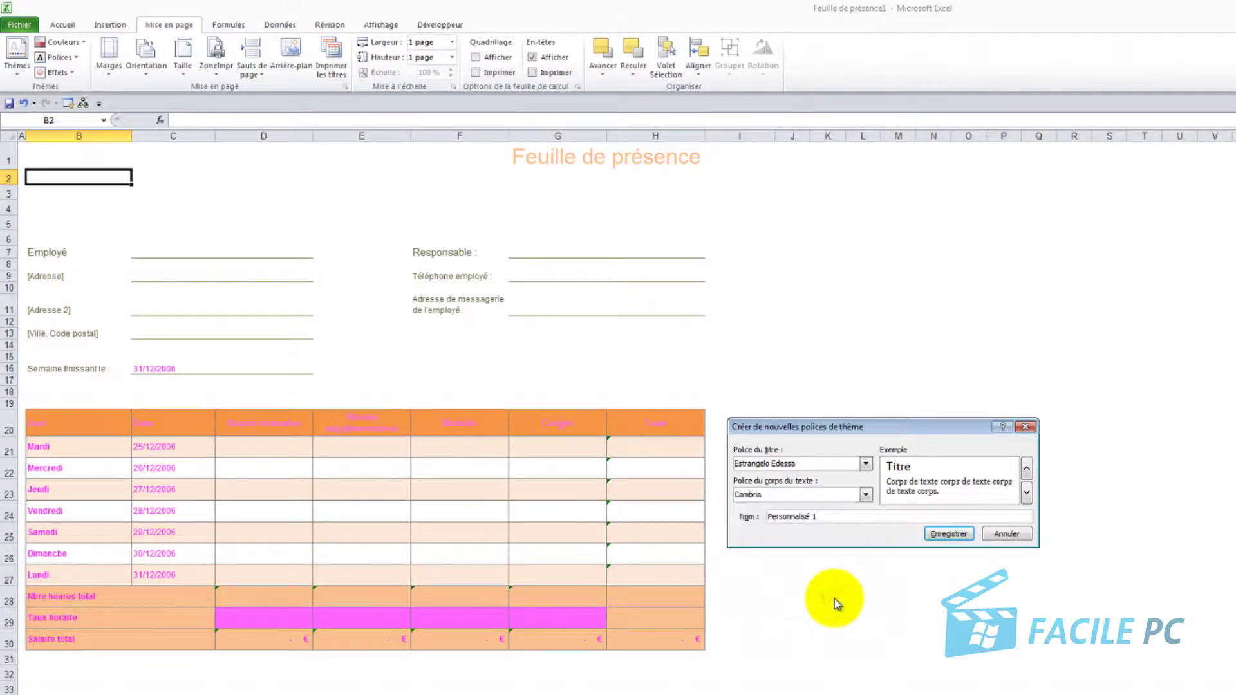
Step: Name the new theme font set "excel 2013" and save it
left_click_drag(827, 517, 709, 517)
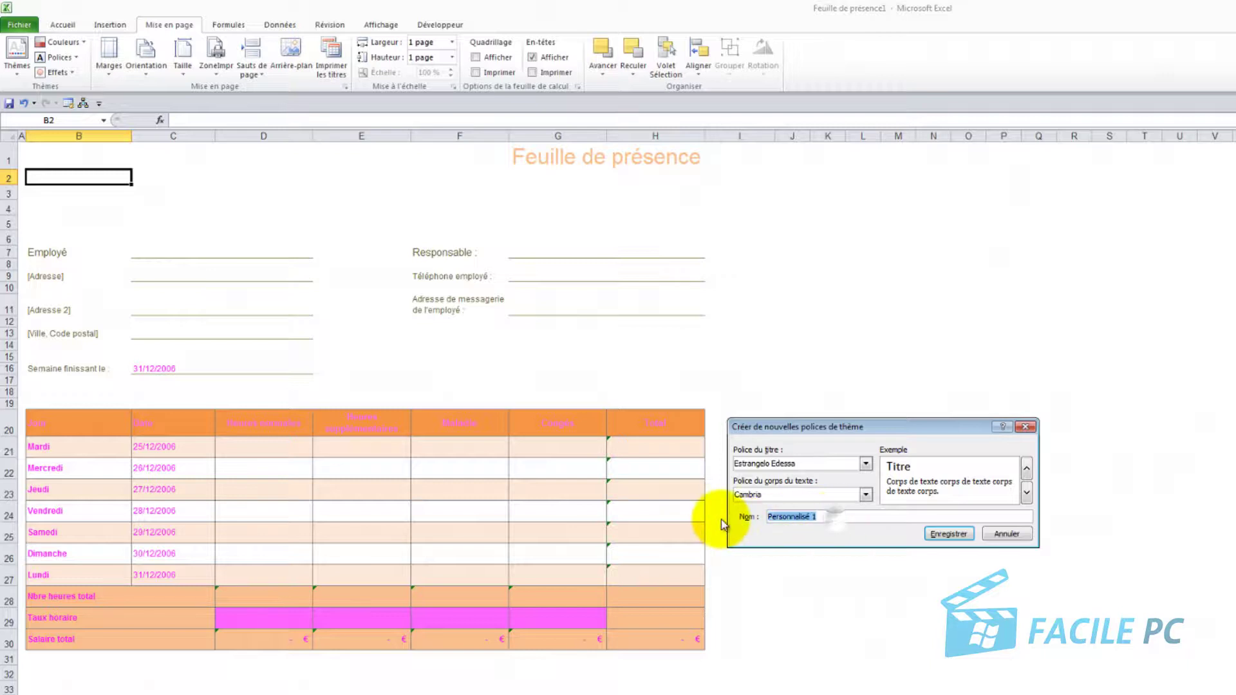
type("e")
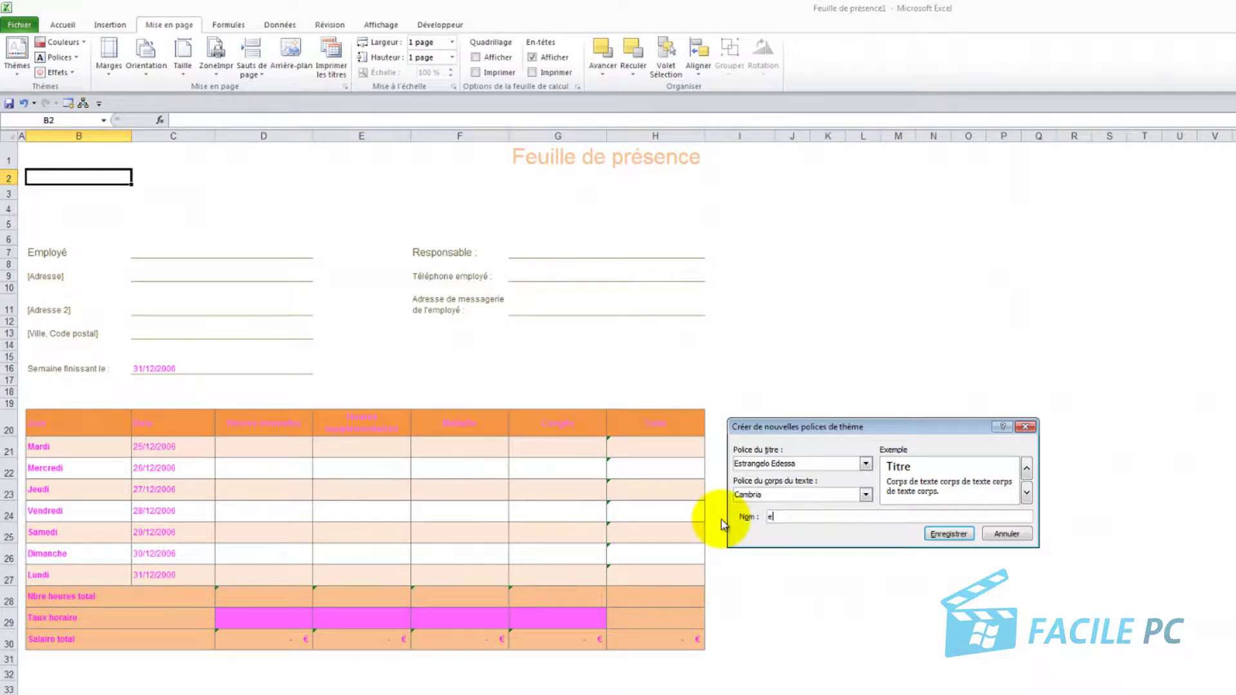
type("xcel 2013")
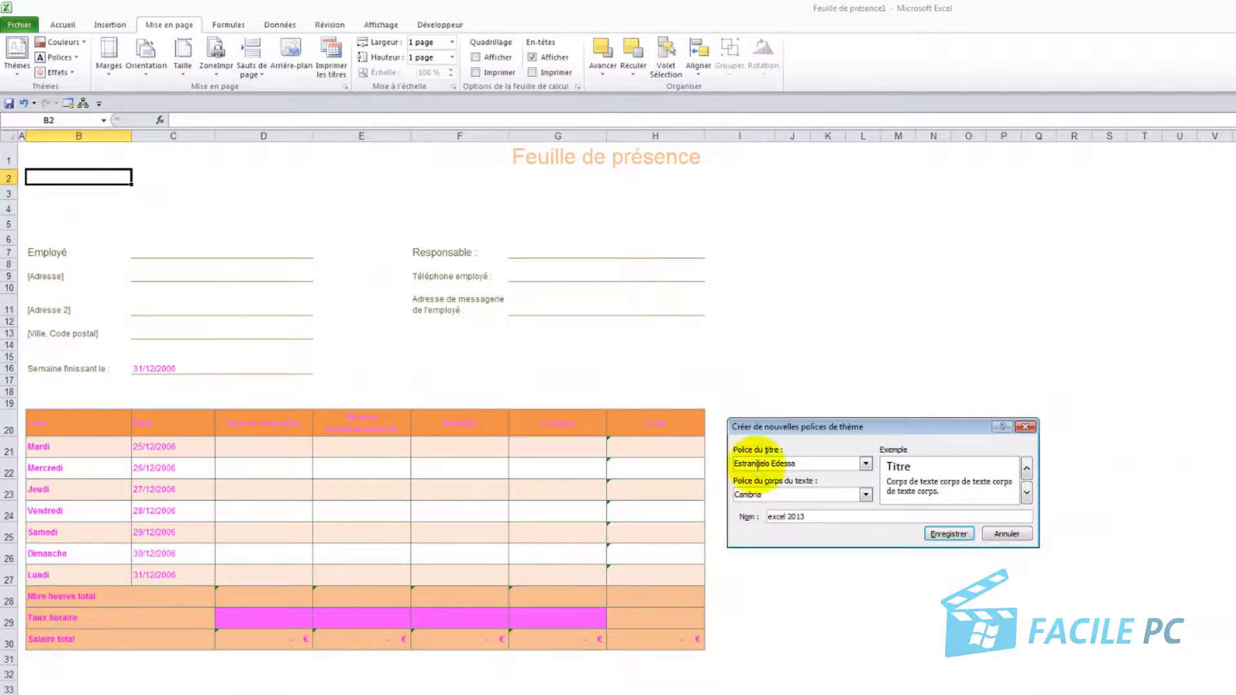
left_click(947, 533)
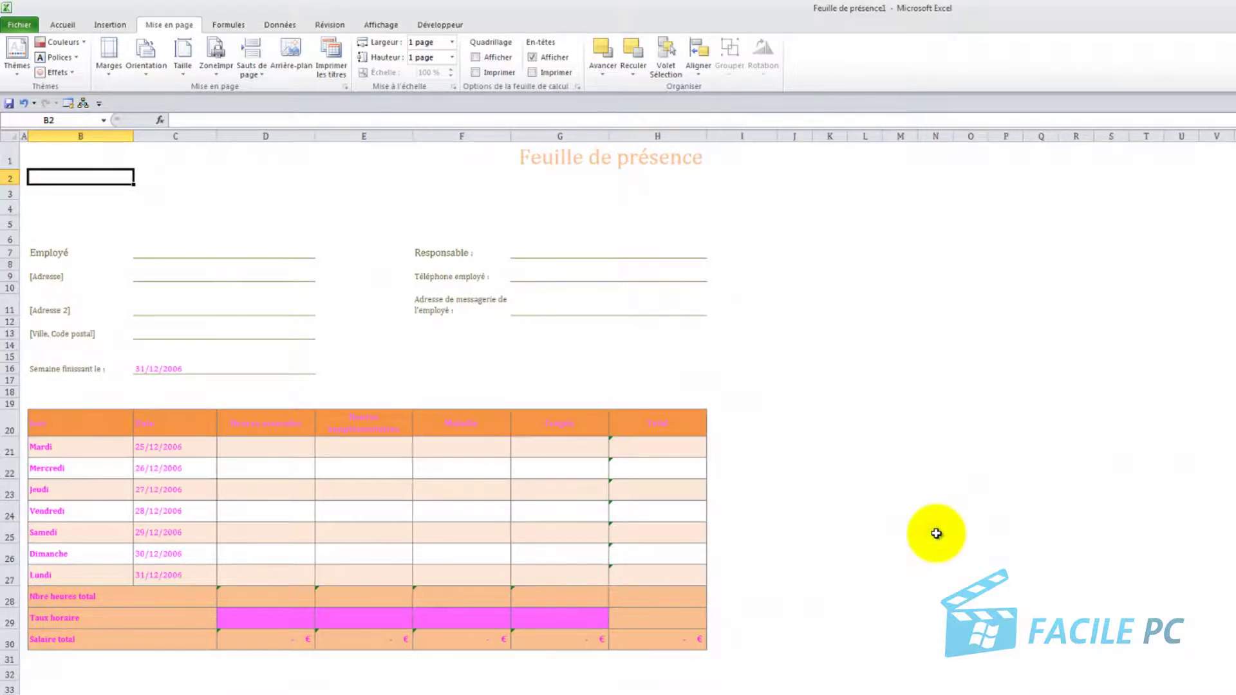
Step: Check the custom excel 2013 set among the theme fonts and look over the predefined theme effects
left_click(74, 60)
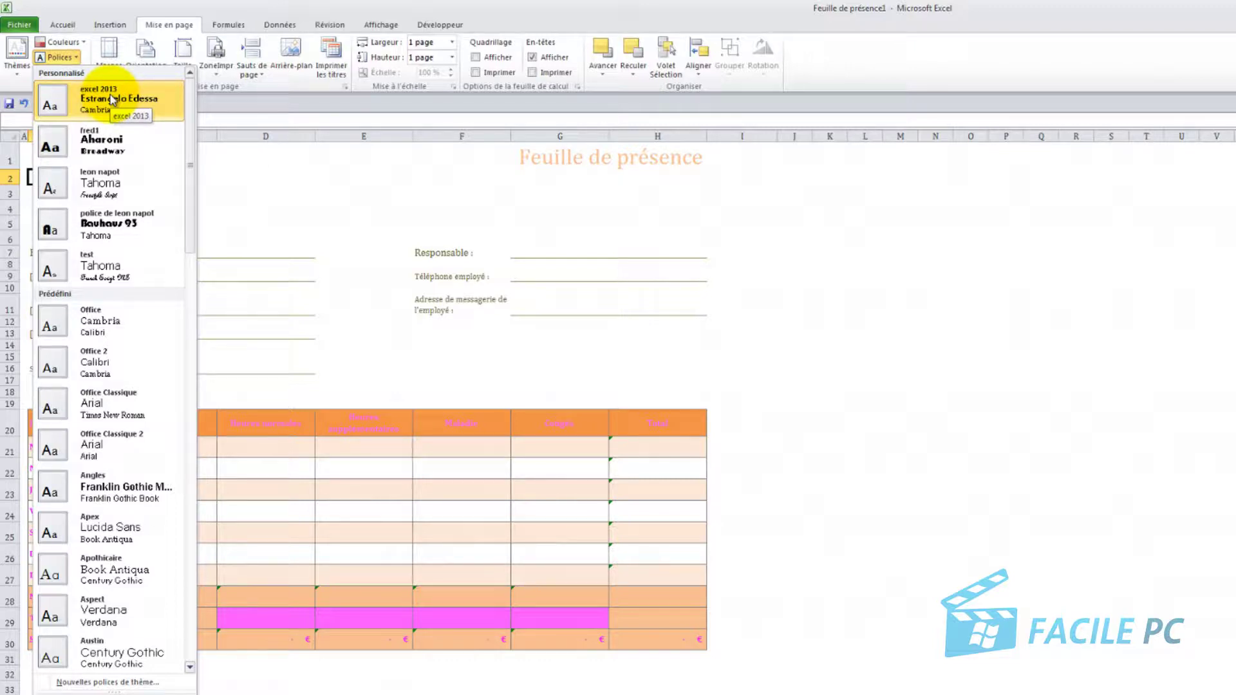
left_click(257, 188)
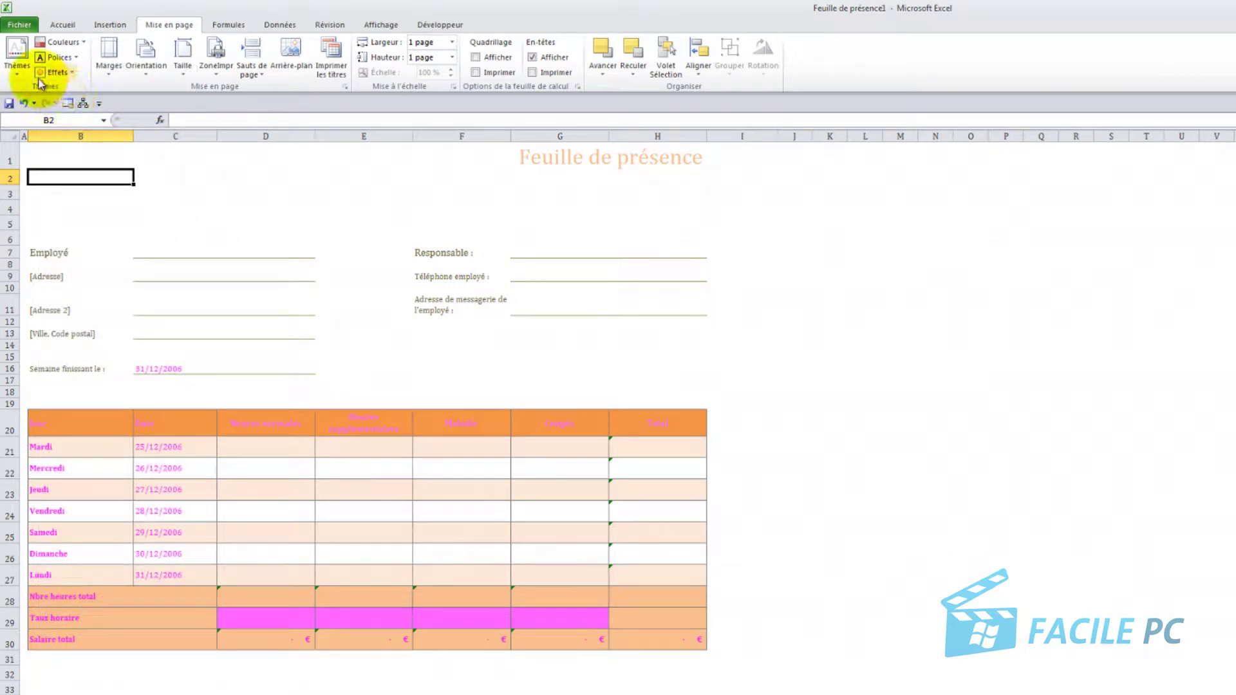
left_click(73, 72)
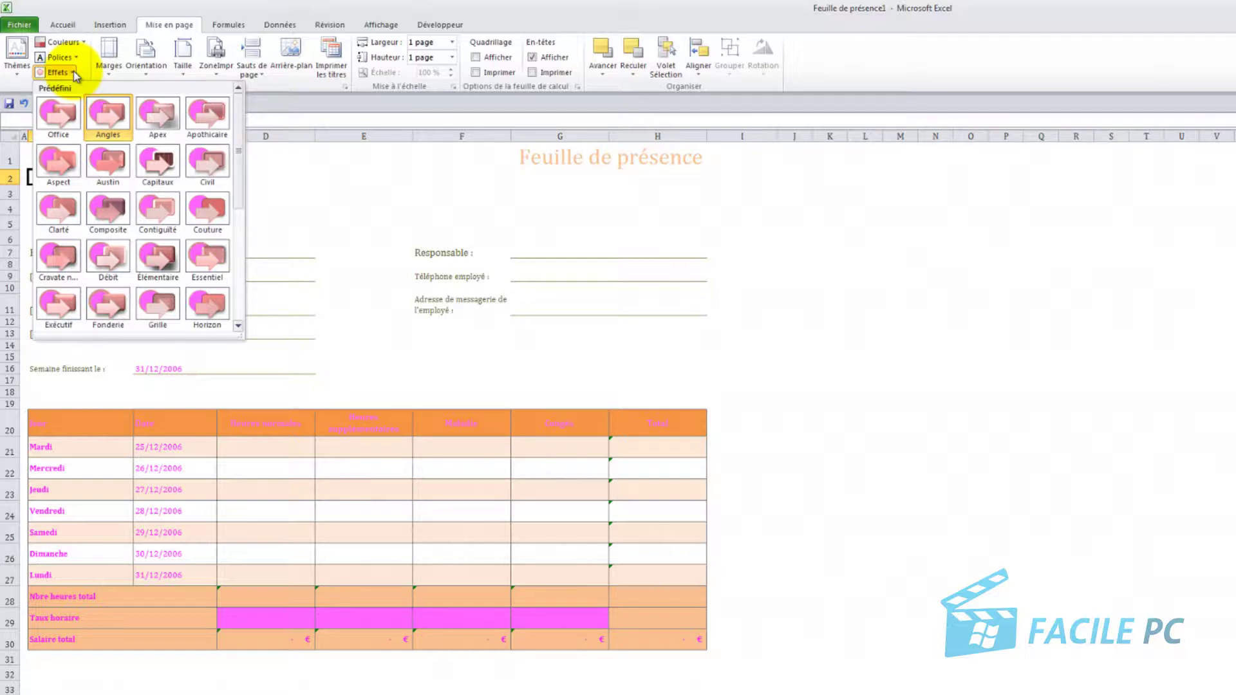
left_click(886, 385)
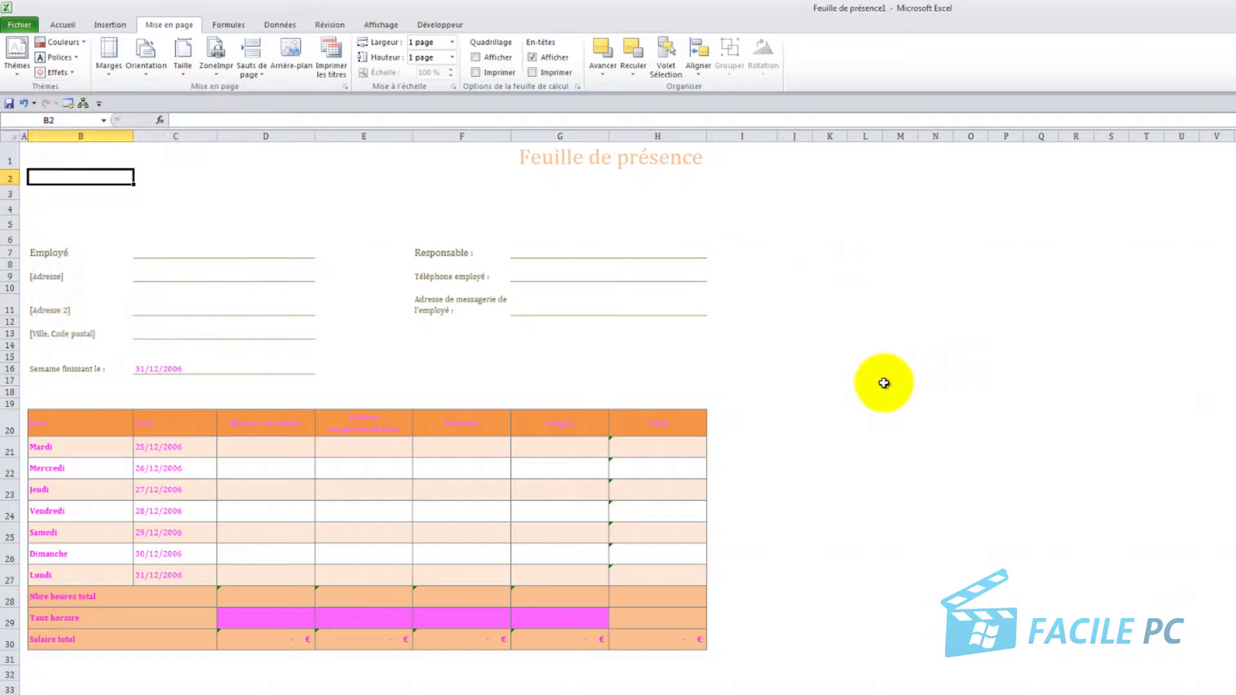
Step: Draw a rounded rectangle about 13.6 cm wide and 8.8 cm high in the empty area across columns K to U
left_click(108, 26)
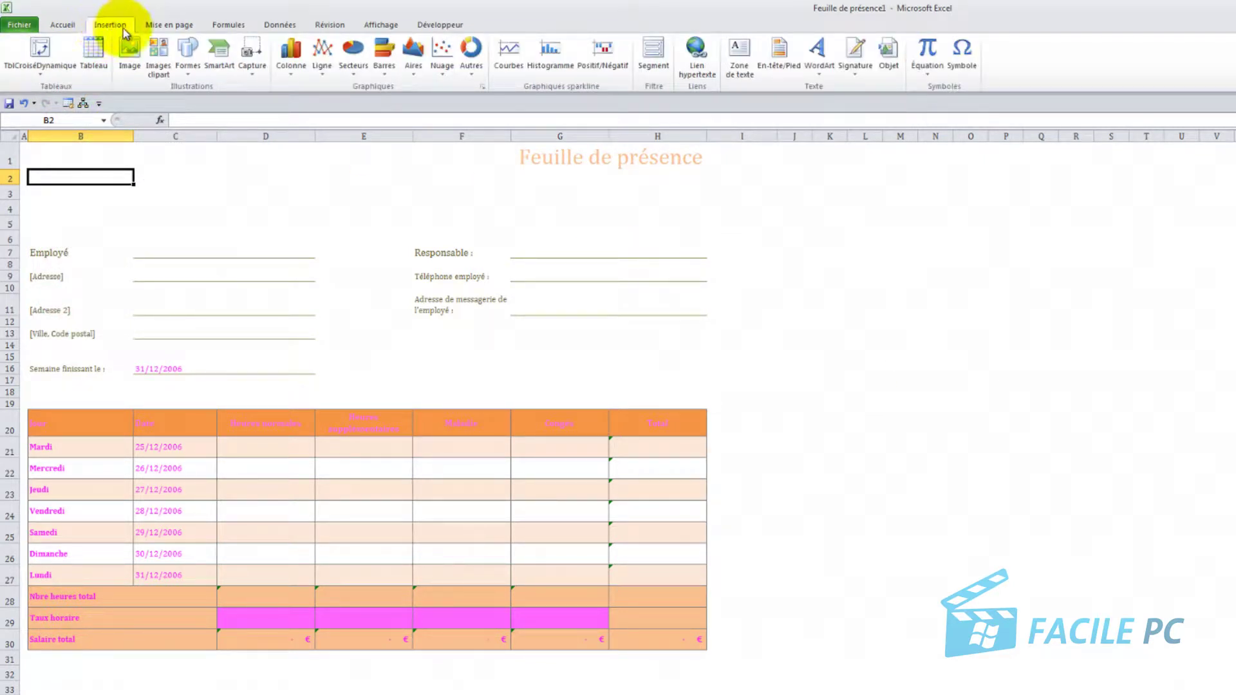
left_click(188, 52)
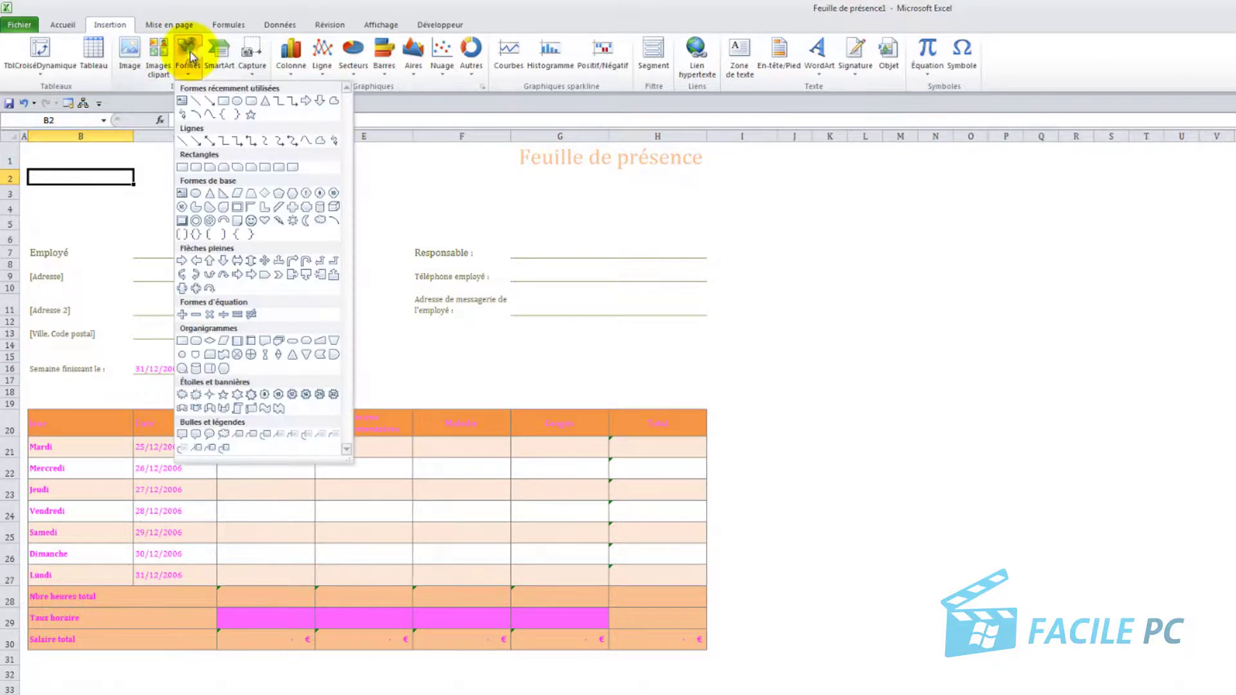
left_click(196, 166)
mouse_move(831, 329)
left_mouse_down()
mouse_move(1032, 483)
mouse_move(1188, 558)
left_mouse_up()
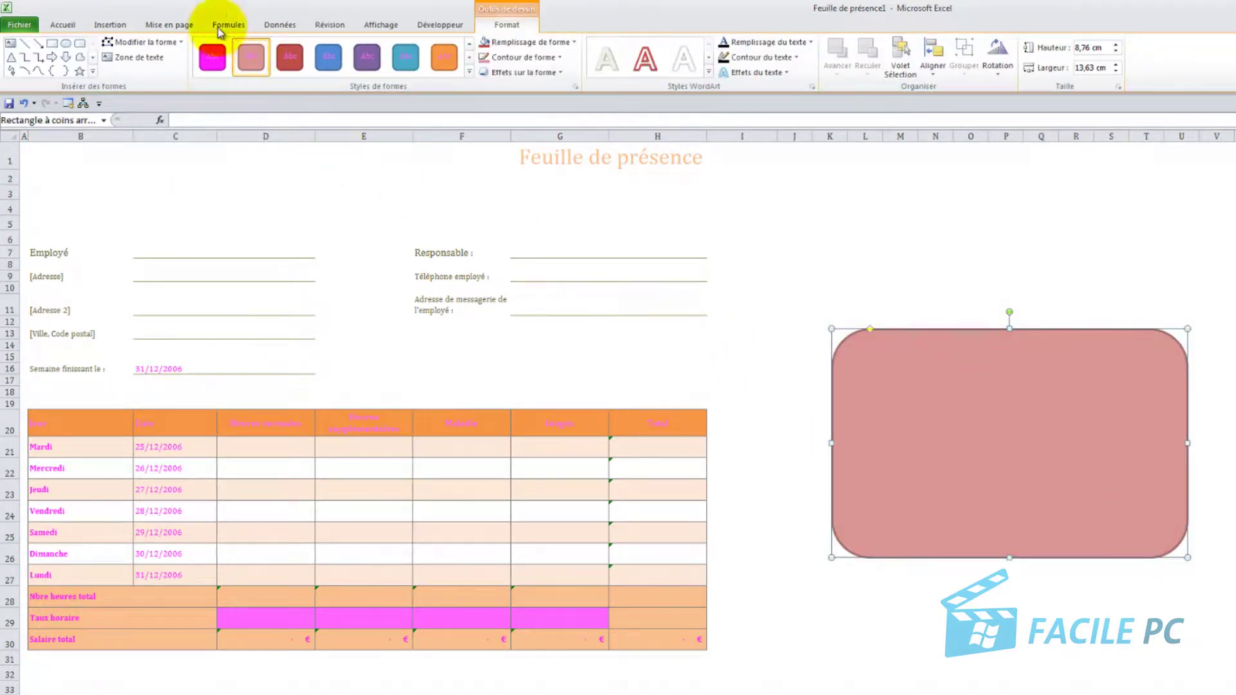
Step: Display the predefined theme effects to preview them on the rounded rectangle
left_click(150, 26)
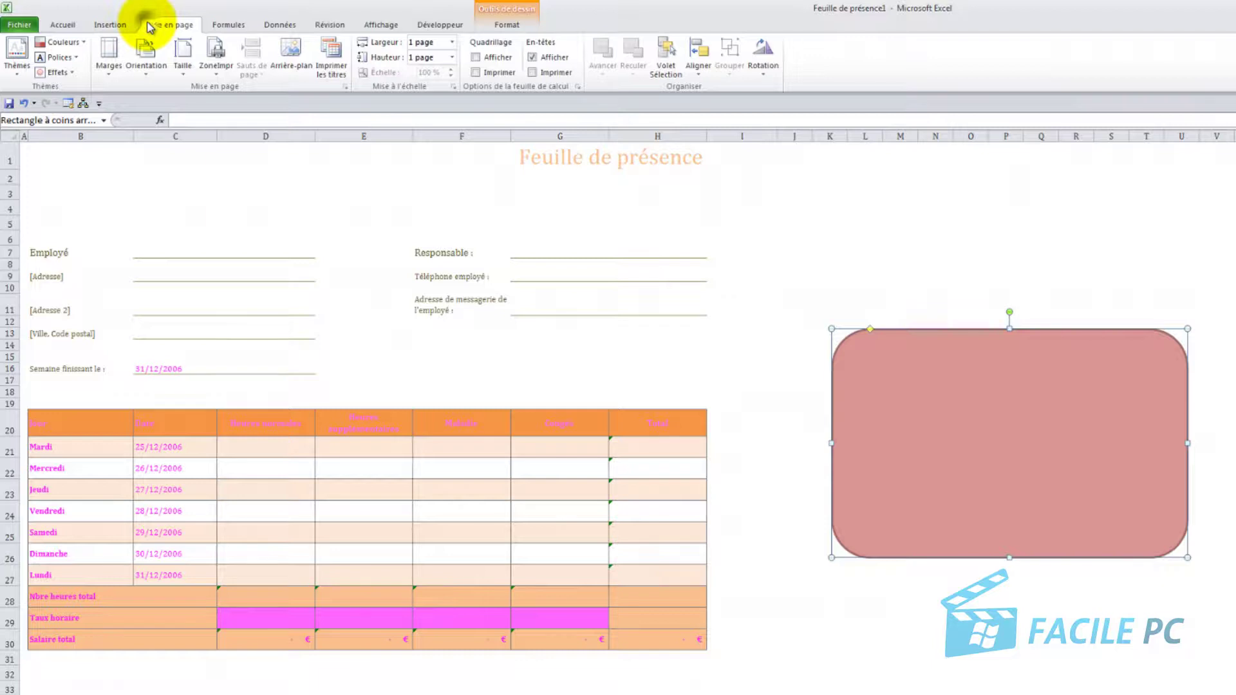
left_click(70, 74)
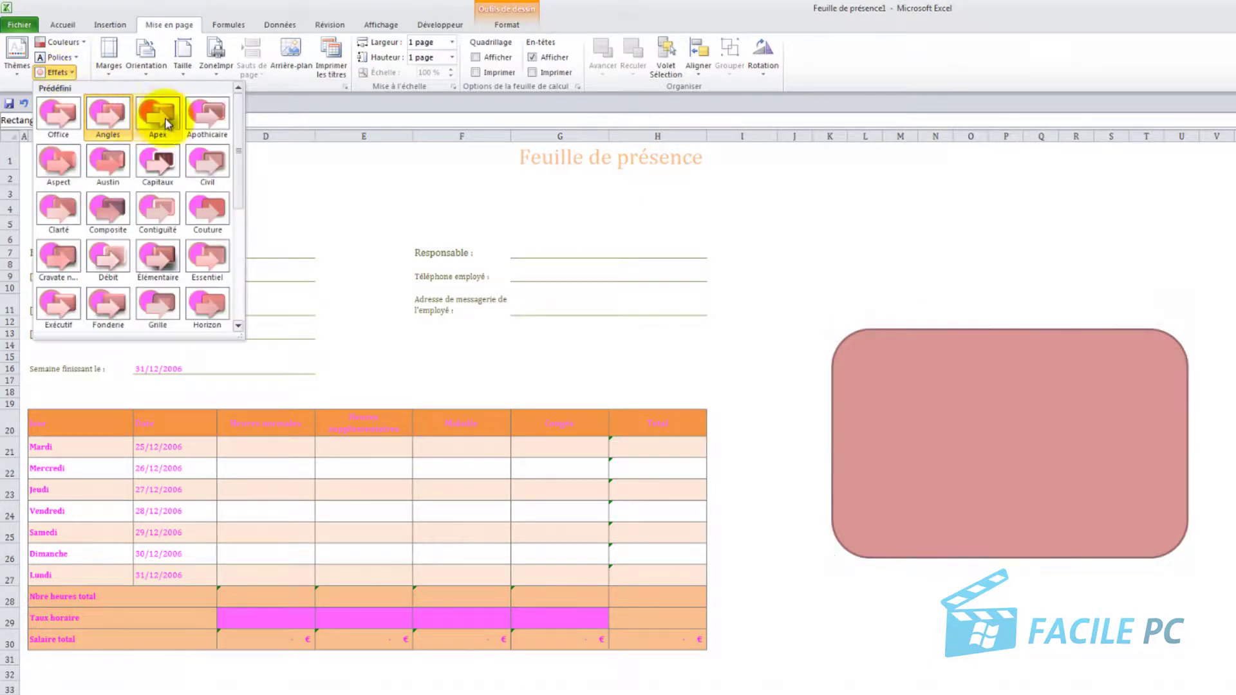